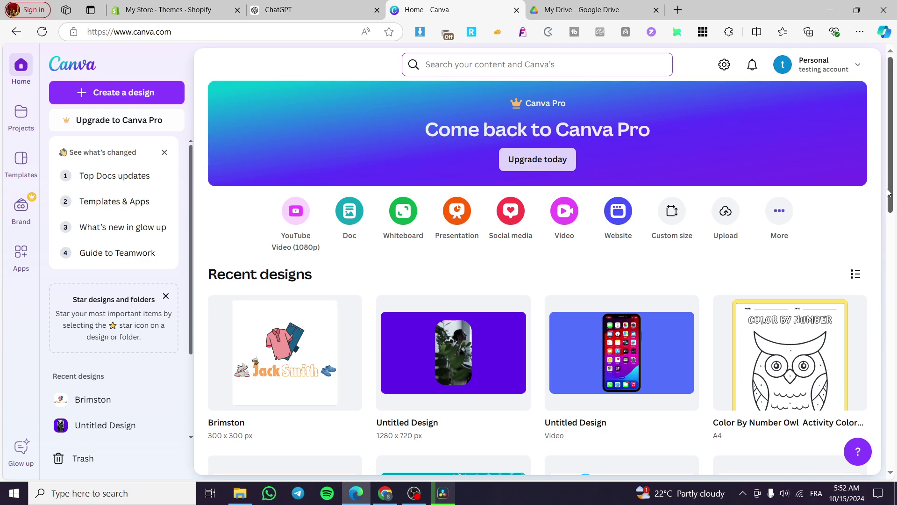
Step: Search the design library for website and look through the website templates found
click(516, 58)
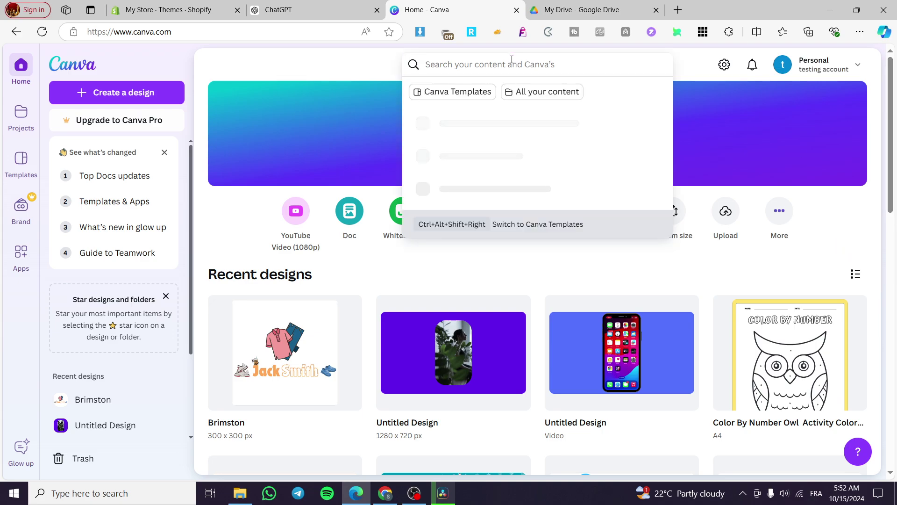
text(we)
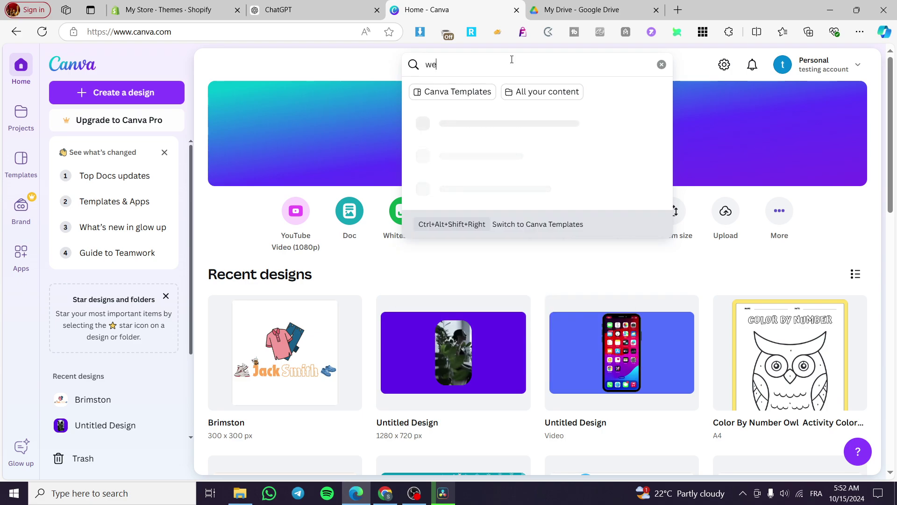
text(bsite)
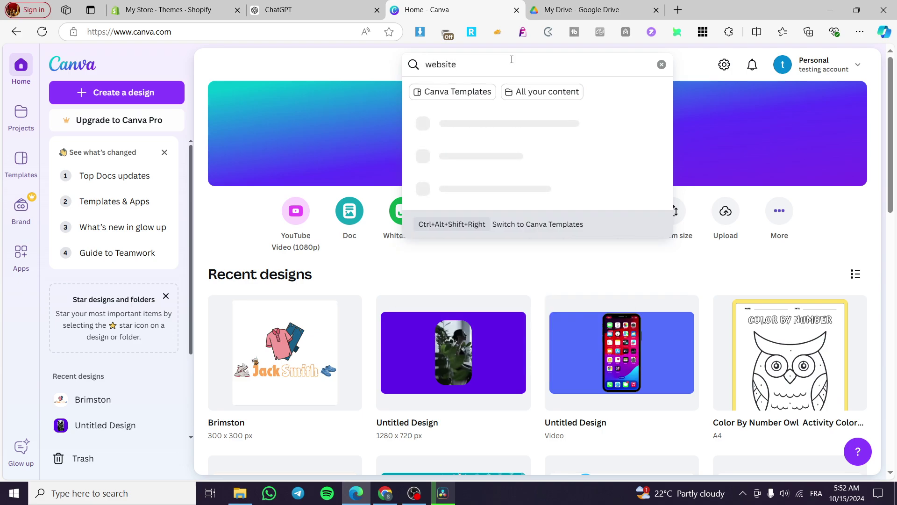
key(Return)
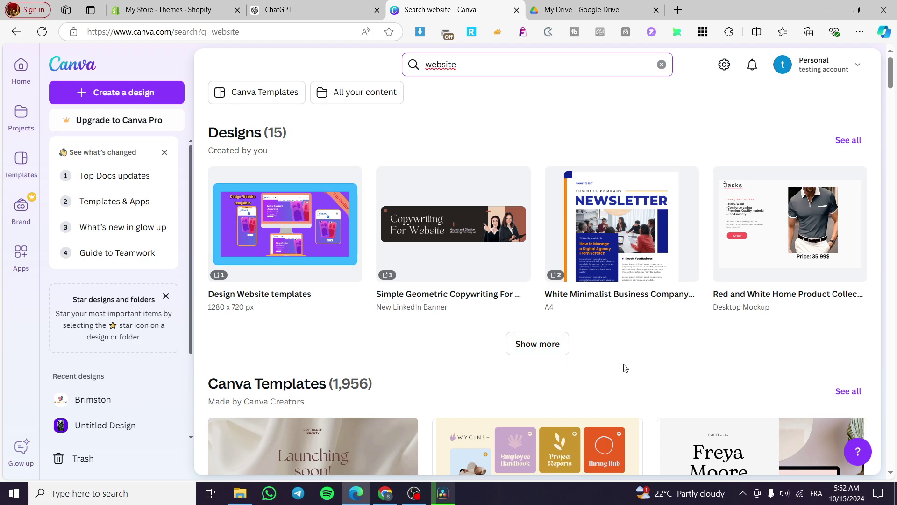
scroll(626, 368, down, 3)
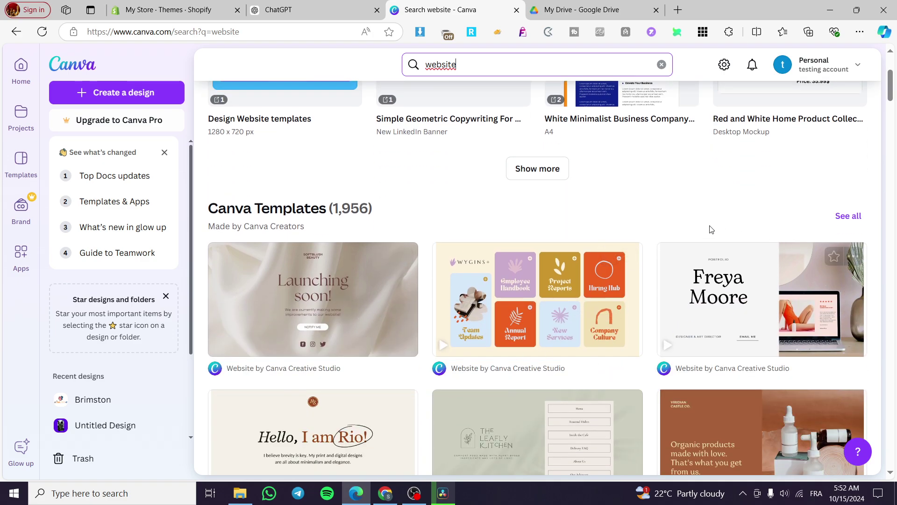
scroll(691, 234, down, 7)
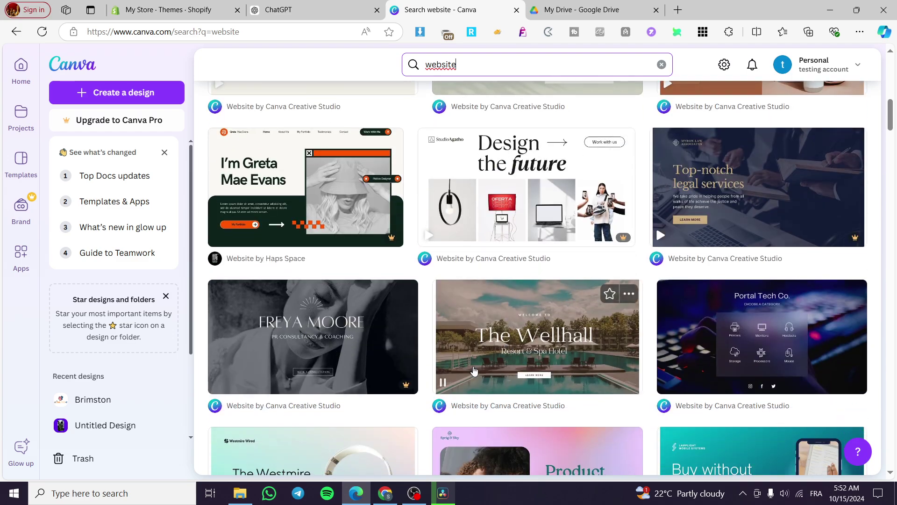
scroll(467, 368, up, 10)
scroll(588, 414, down, 7)
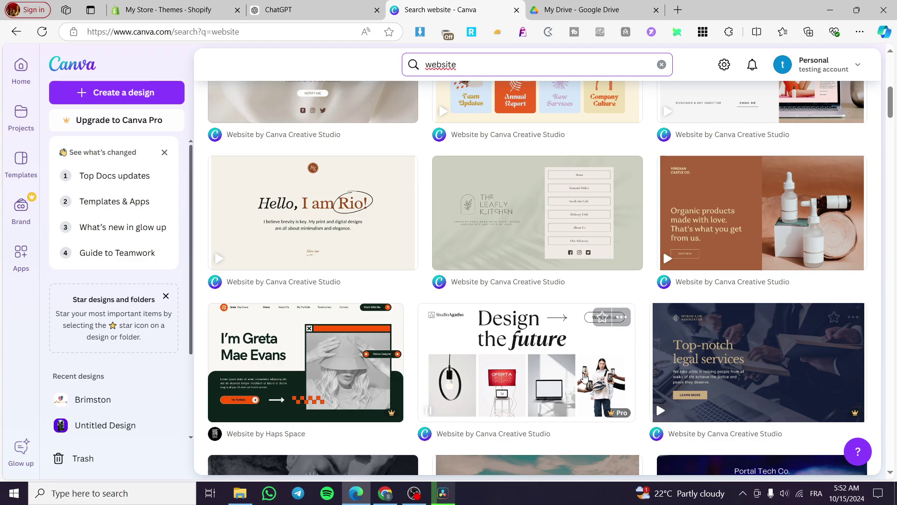
scroll(349, 371, up, 7)
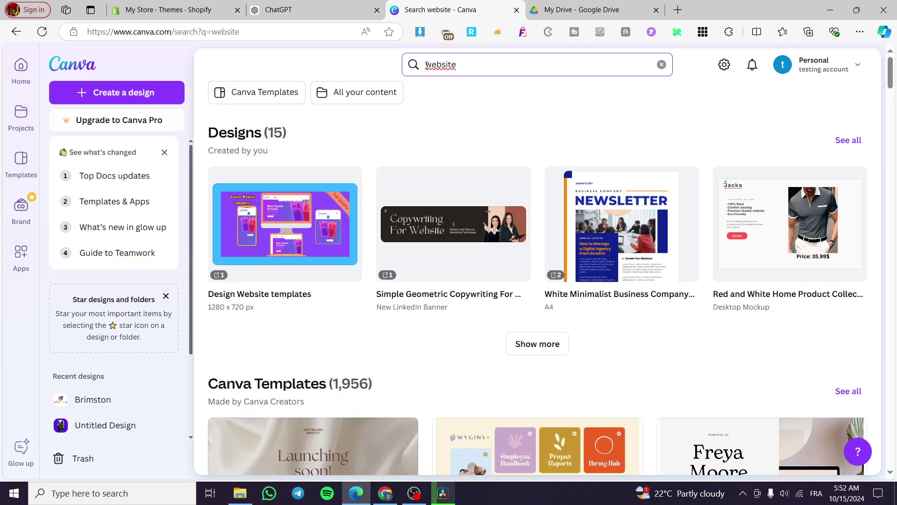
Step: Replace the search term with login form and run the search
click(427, 65)
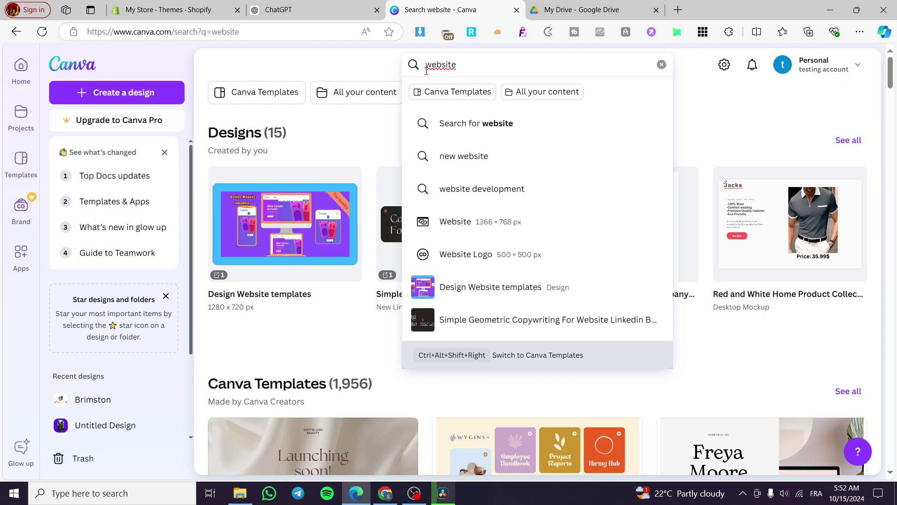
text(login f)
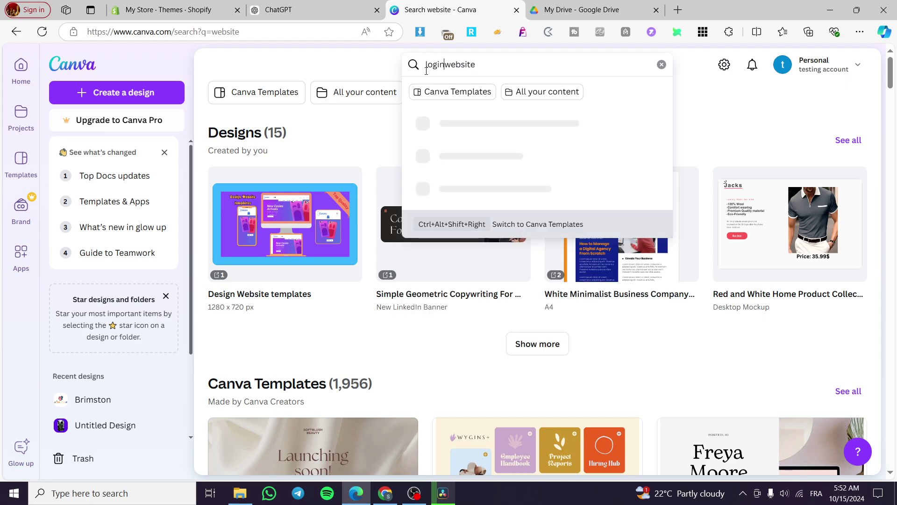
text(orm)
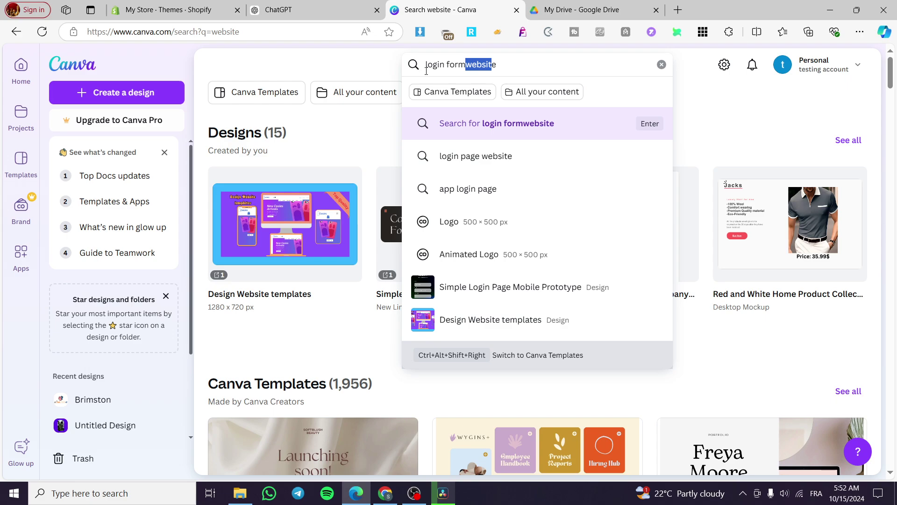
key(Delete)
key(Return)
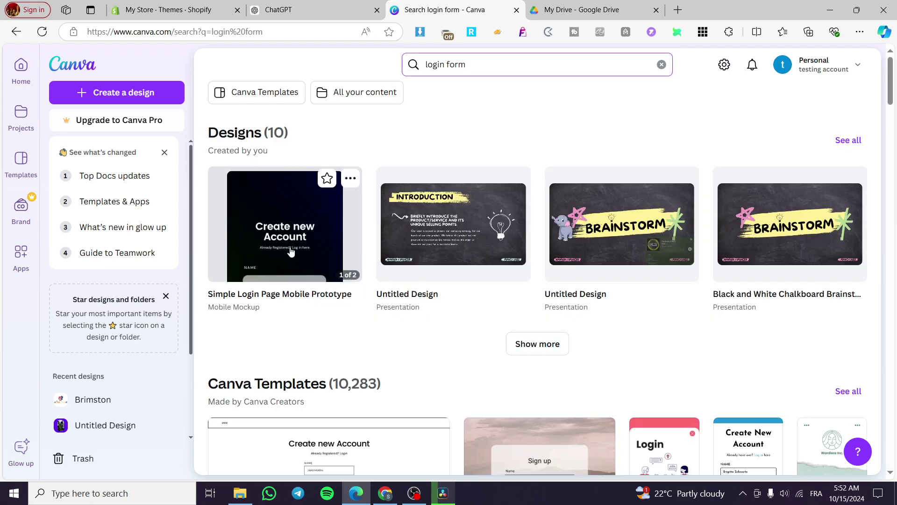
Step: Browse the login form templates and preview the Yellow and White Forms Instagram Post template
scroll(447, 444, down, 3)
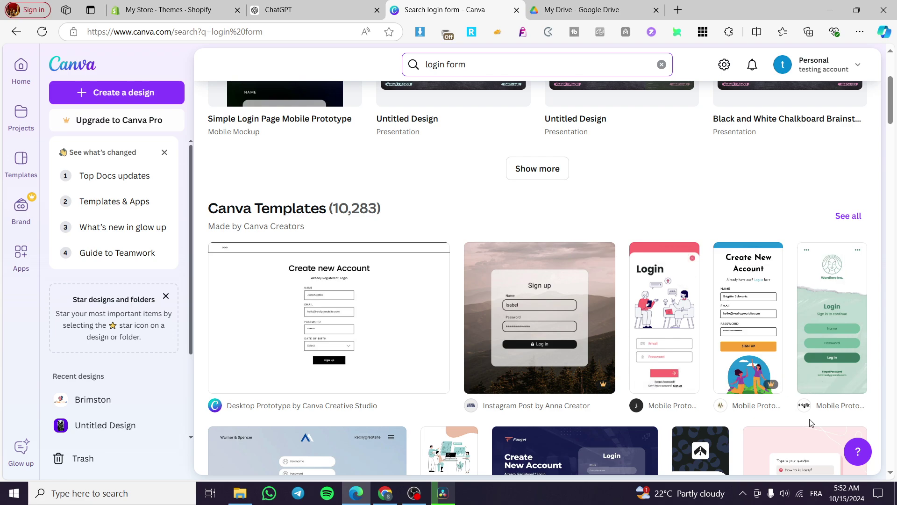
scroll(627, 393, down, 4)
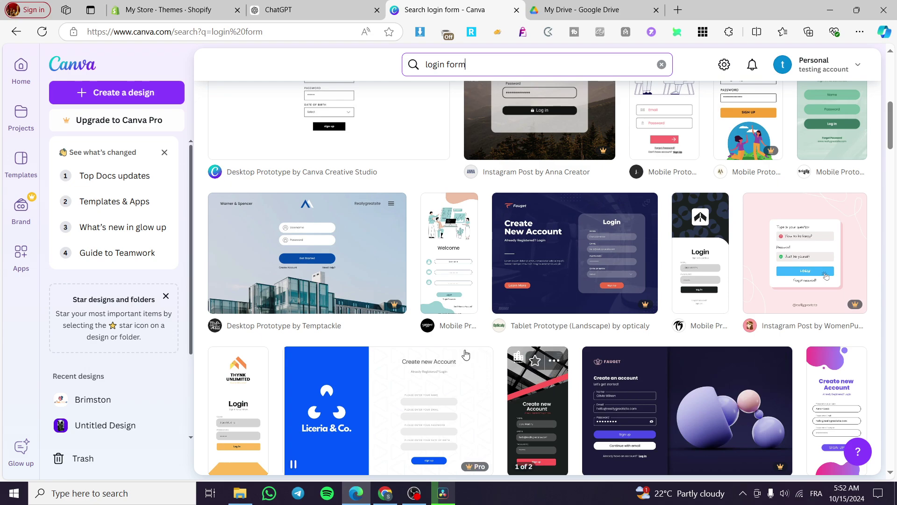
scroll(747, 376, up, 1)
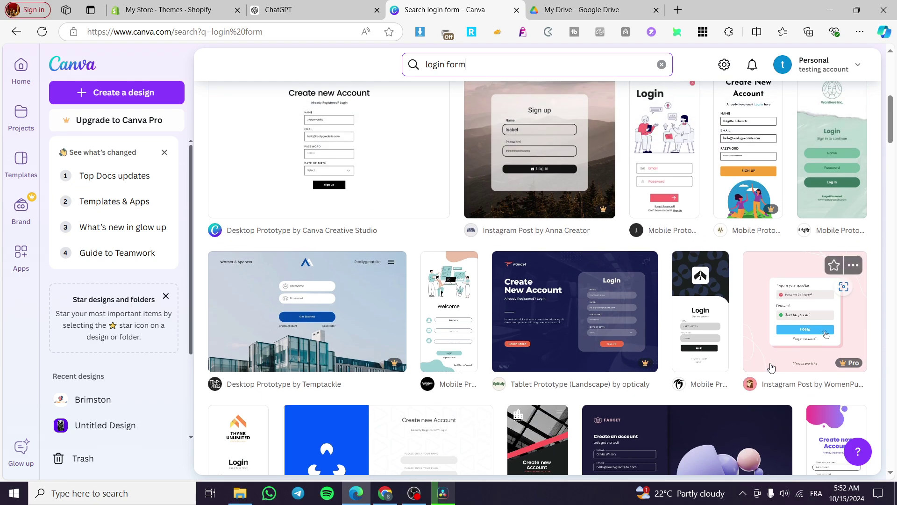
scroll(832, 348, up, 2)
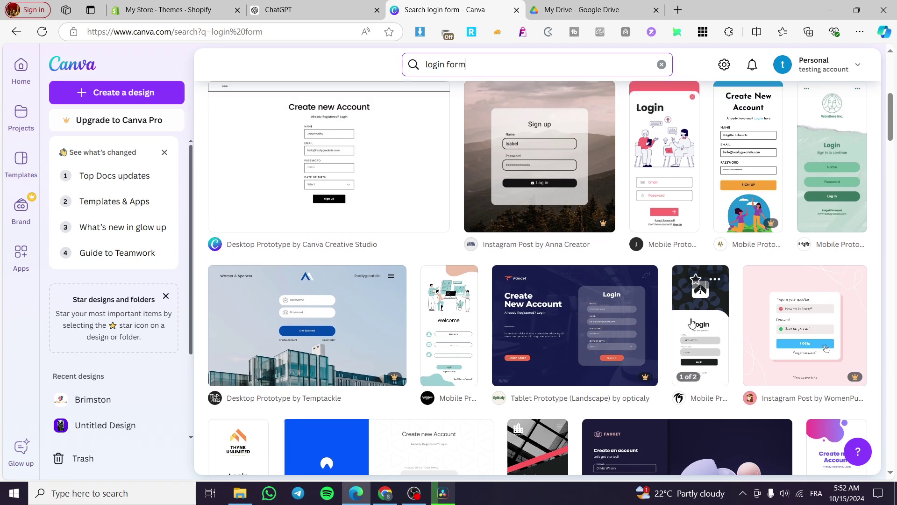
scroll(788, 393, down, 2)
scroll(788, 393, down, 4)
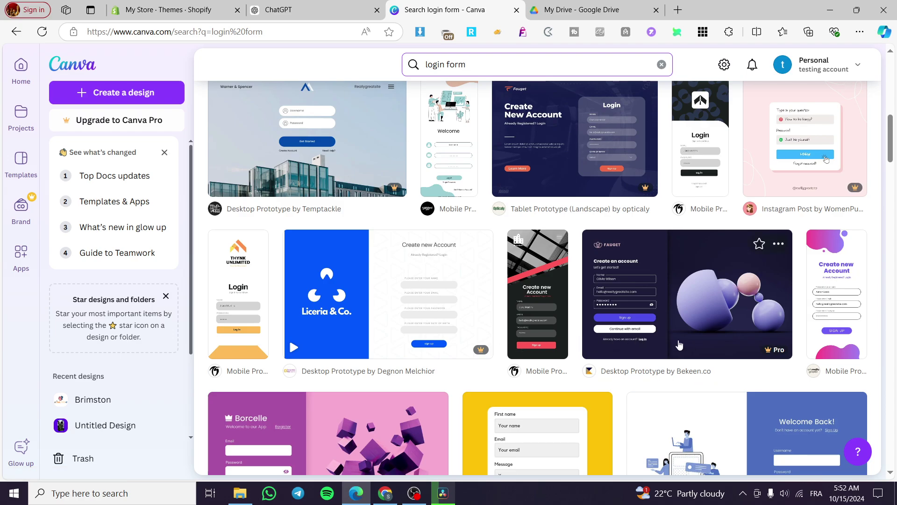
scroll(432, 367, down, 3)
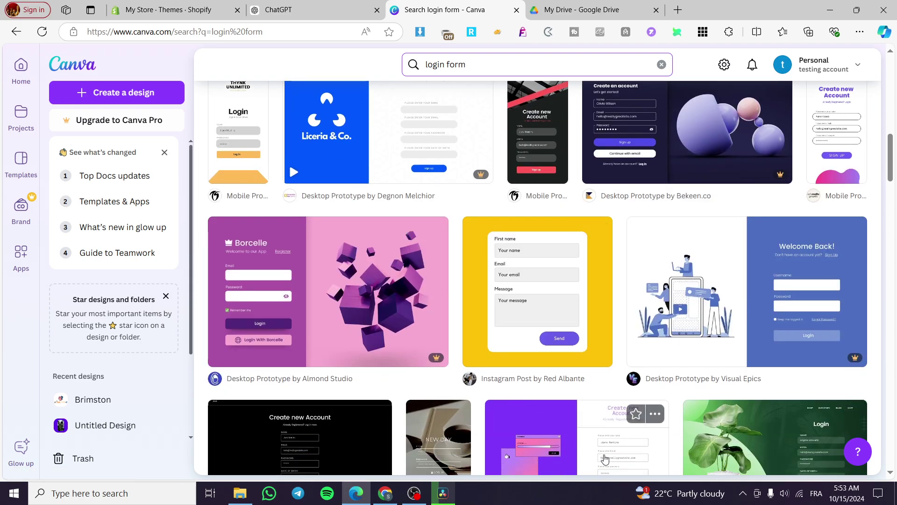
scroll(584, 262, down, 2)
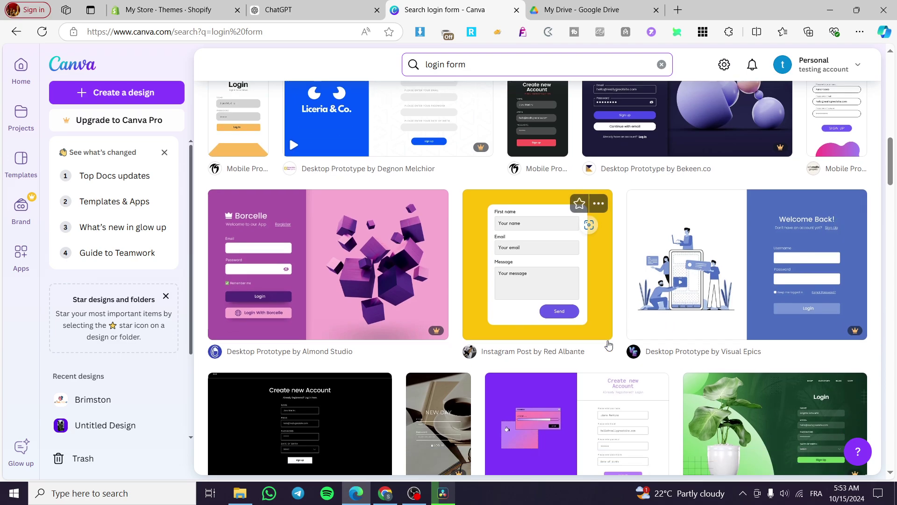
click(586, 168)
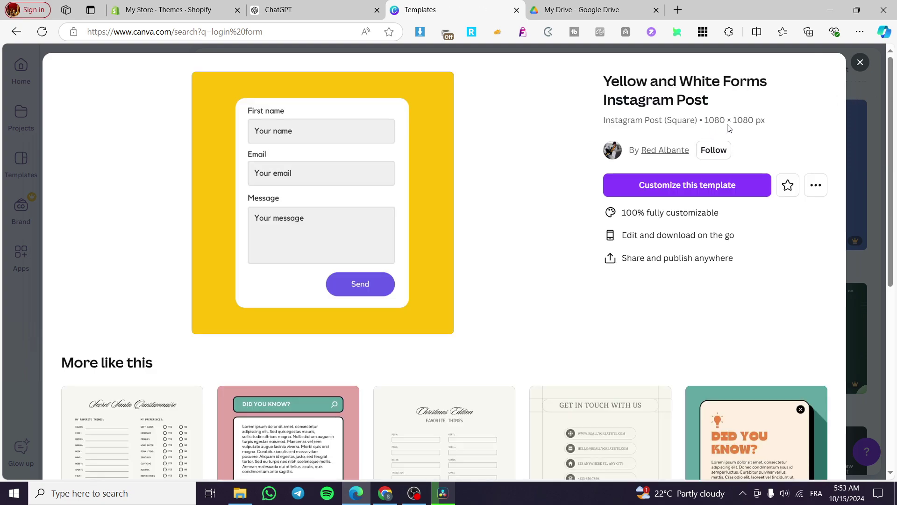
click(860, 62)
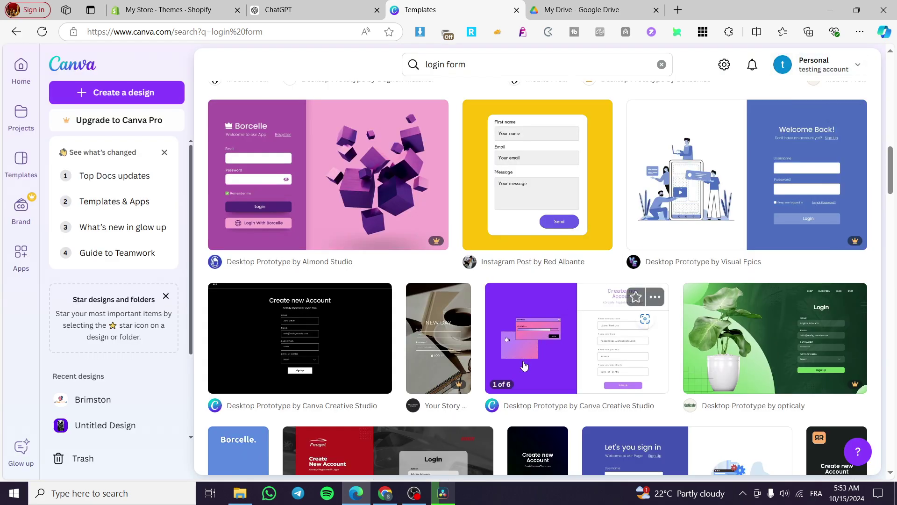
Step: Open the Purple and Pink Flat Color UI Login Page Simple Desktop UI Prototype template for customizing
scroll(576, 345, down, 1)
click(614, 309)
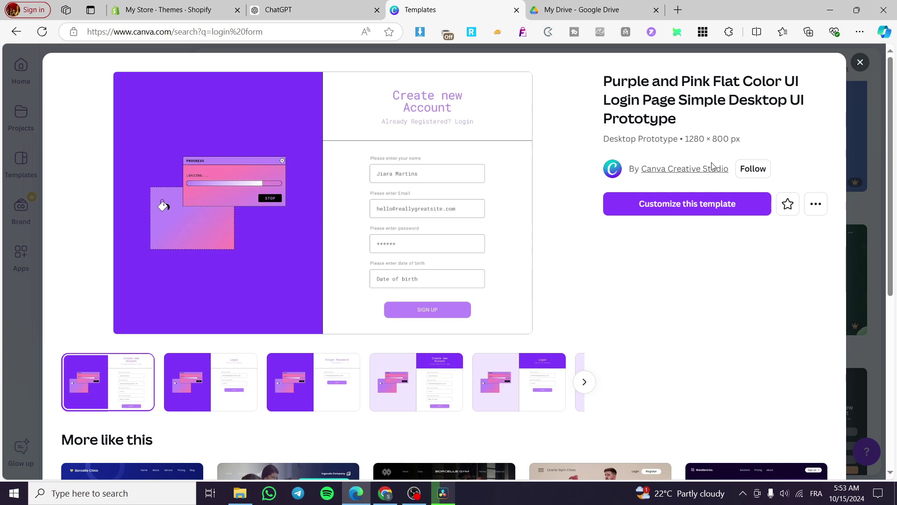
click(707, 215)
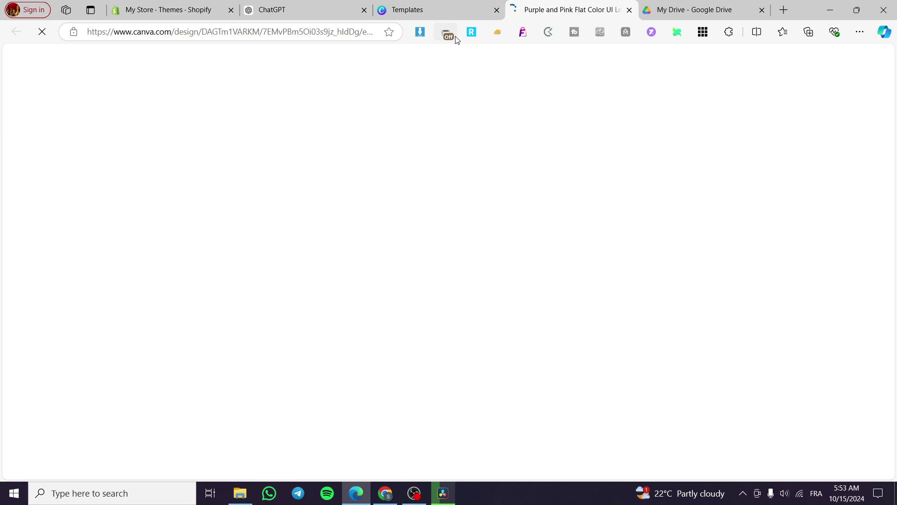
click(445, 18)
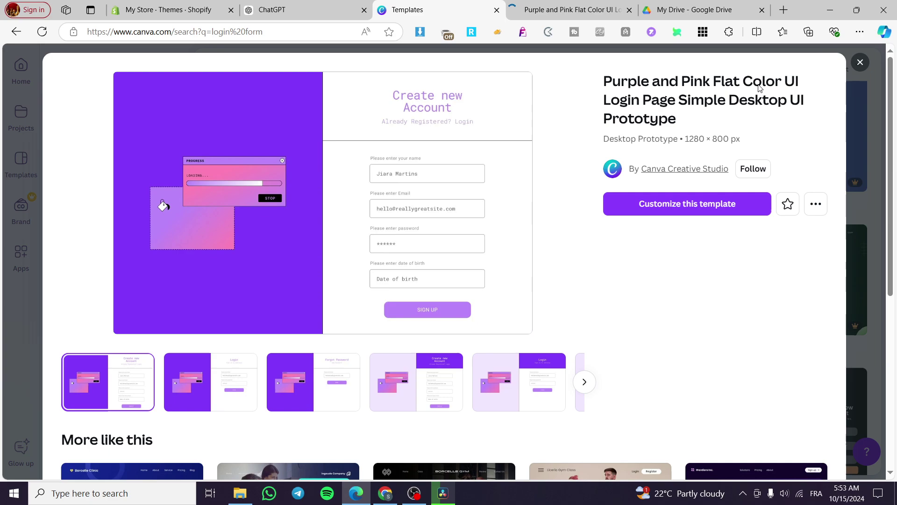
click(525, 9)
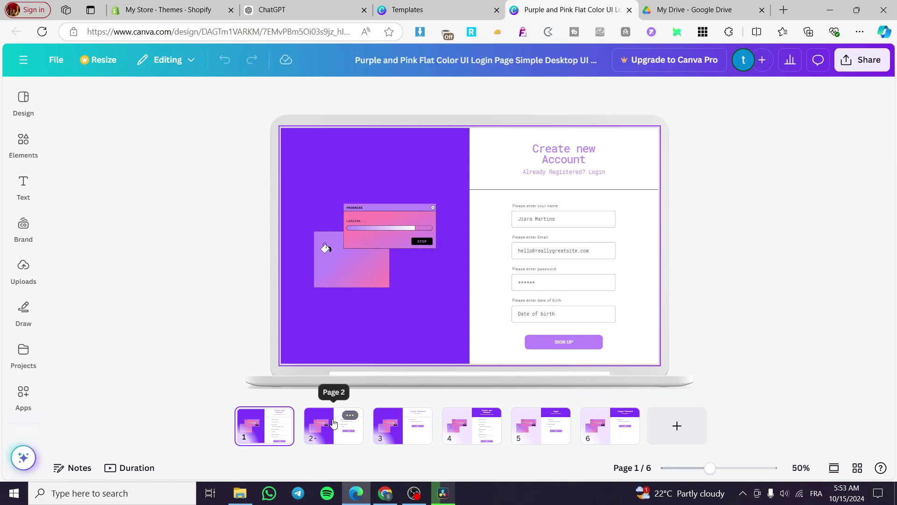
Step: Look through all six pages of the login page template and return to page 1
click(348, 417)
click(341, 432)
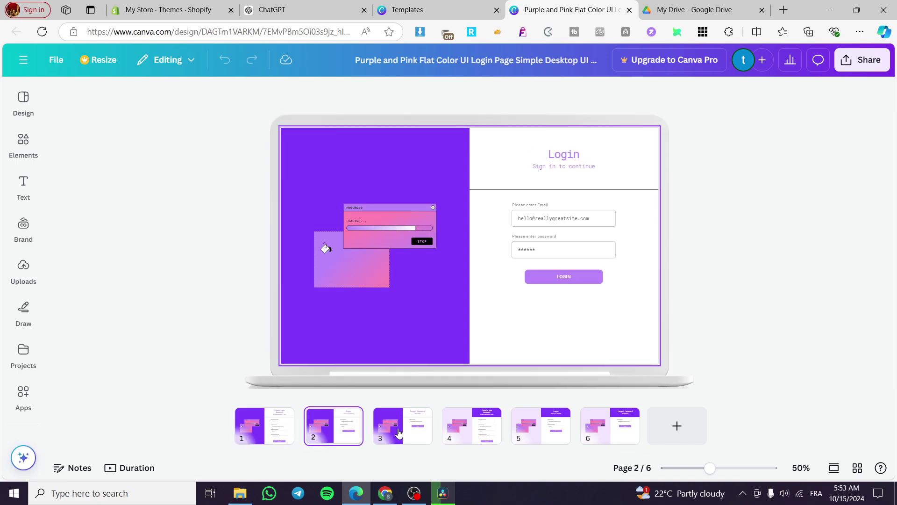
click(412, 421)
click(460, 427)
click(528, 437)
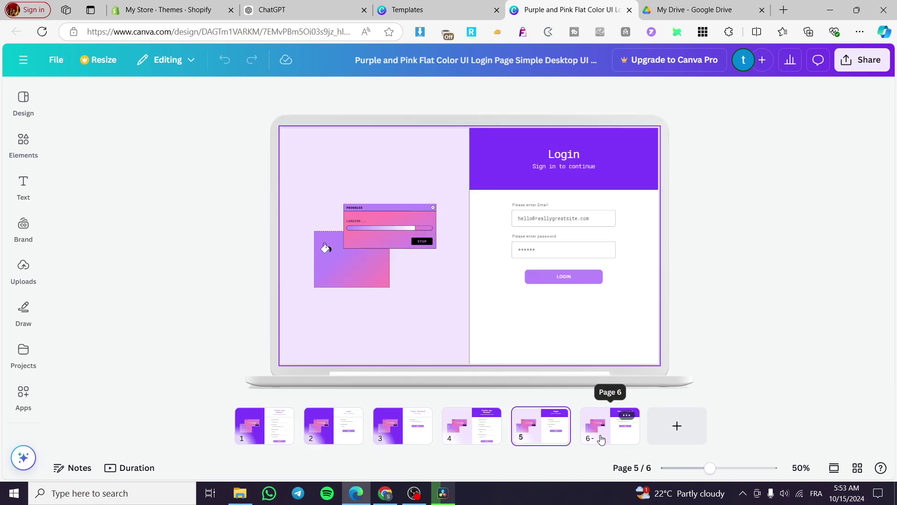
click(598, 439)
click(280, 423)
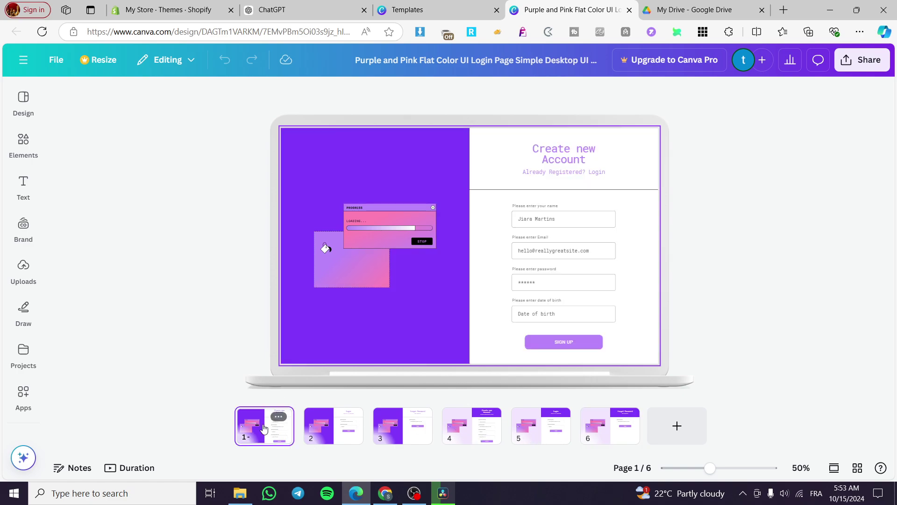
Step: Delete the progress window graphic and the pink gradient rectangle from the Login design on page 2
click(336, 435)
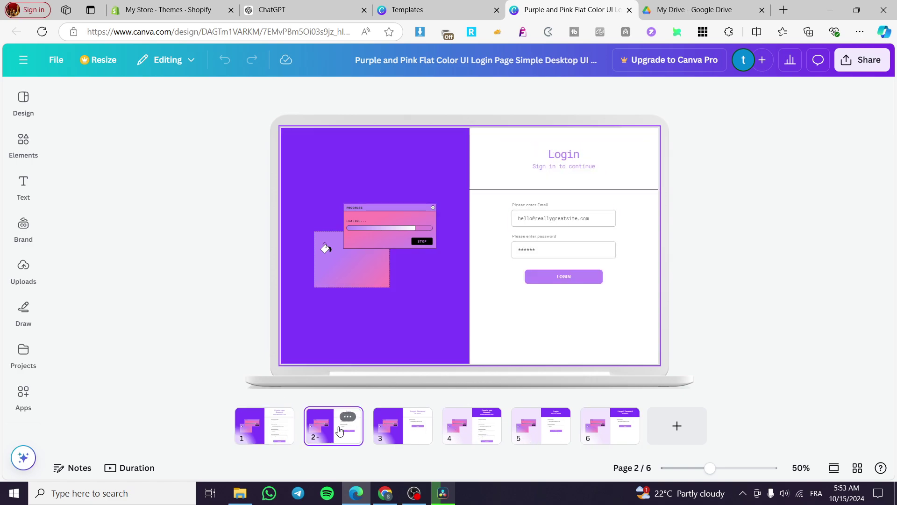
click(410, 243)
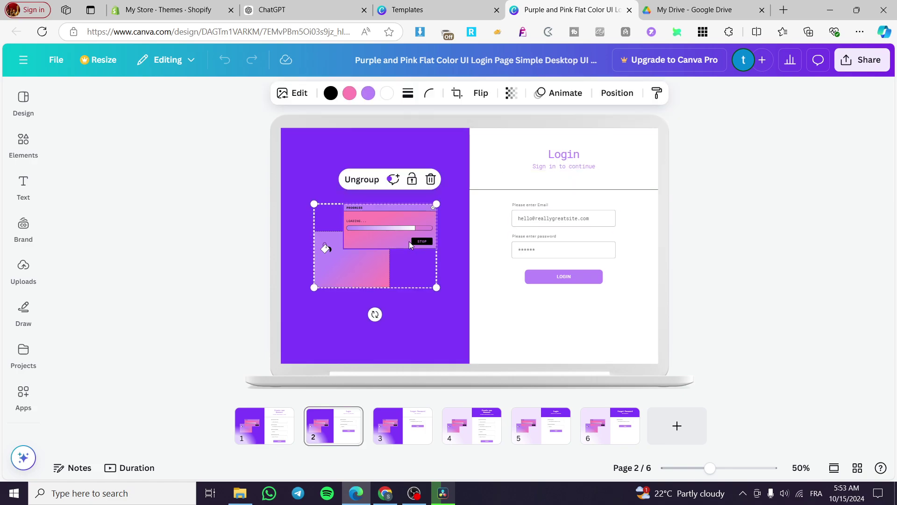
click(409, 243)
key(Delete)
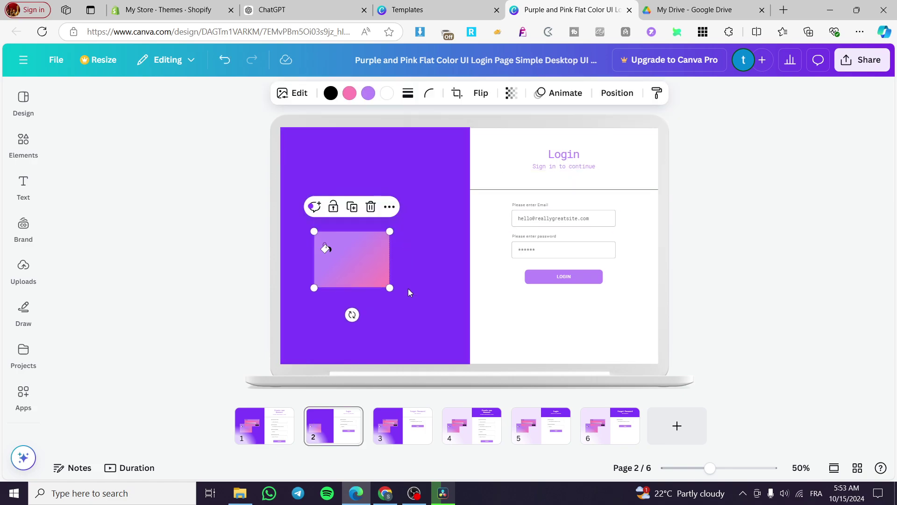
key(Delete)
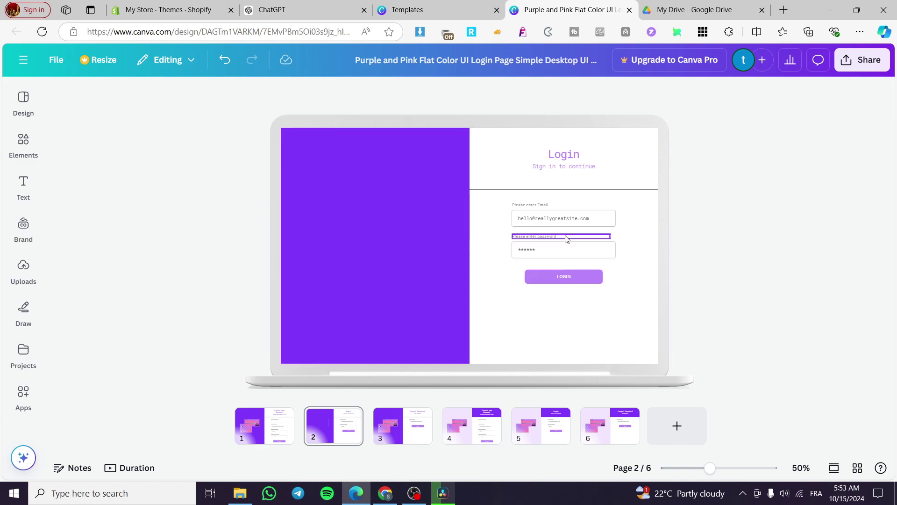
Step: Clear the sample text from the email and password fields on page 2
click(583, 224)
double_click(597, 223)
key(BackSpace)
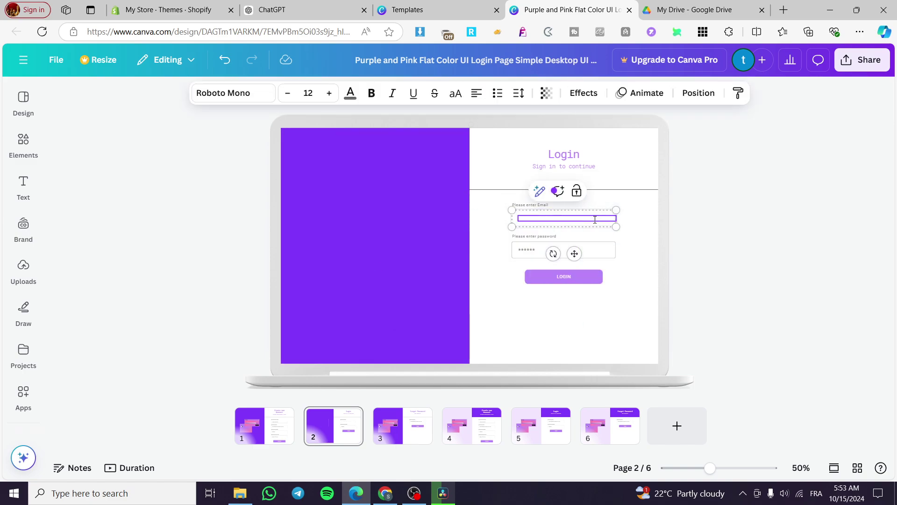
double_click(534, 251)
key(BackSpace)
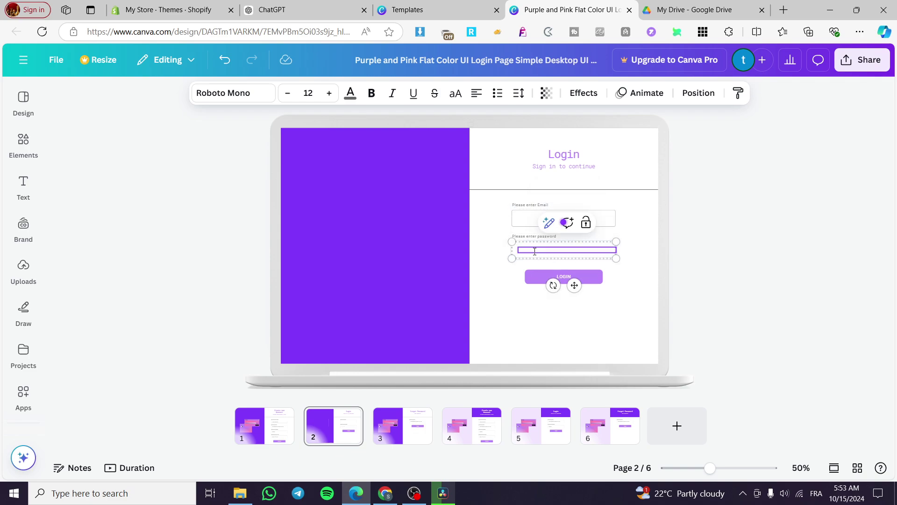
Step: Remove the purple LOGIN button and its label text below the password field on page 2
click(578, 276)
double_click(580, 280)
key(BackSpace)
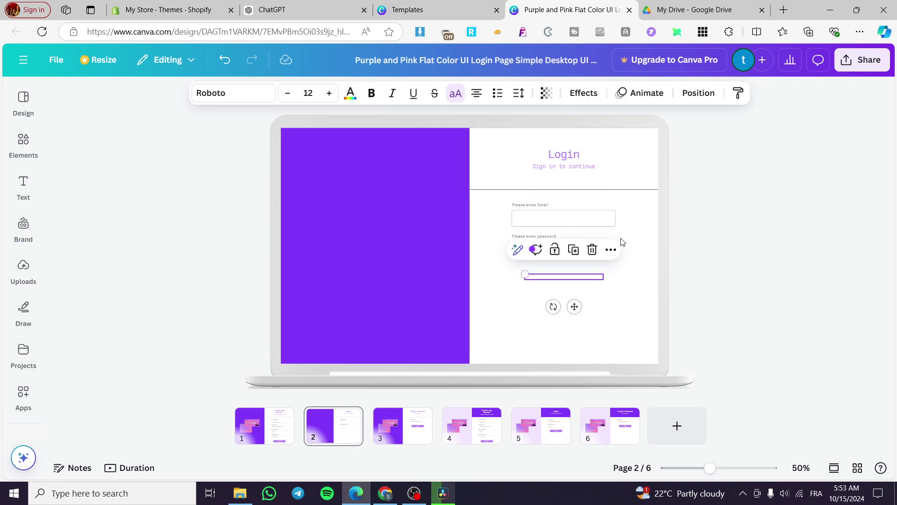
Step: Replace the "Login" heading text on page 2 with "Login Page"
double_click(581, 154)
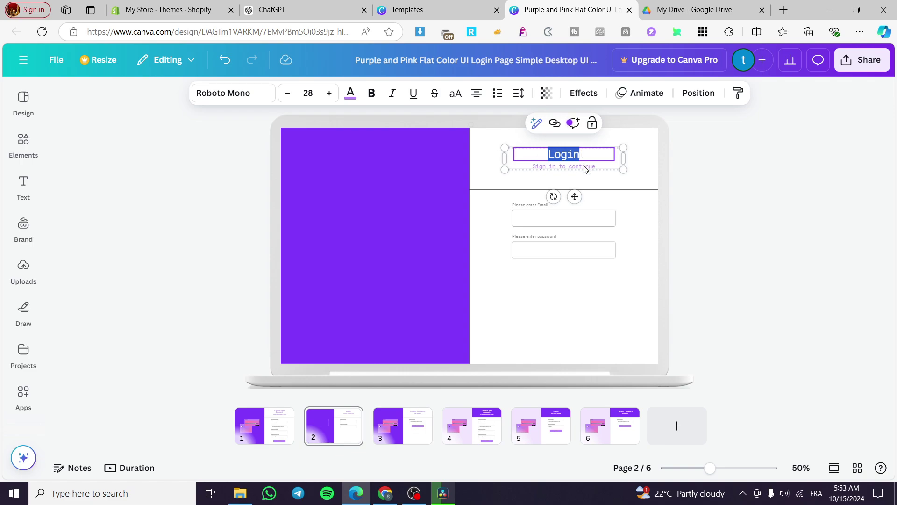
key(BackSpace)
text(Login Page)
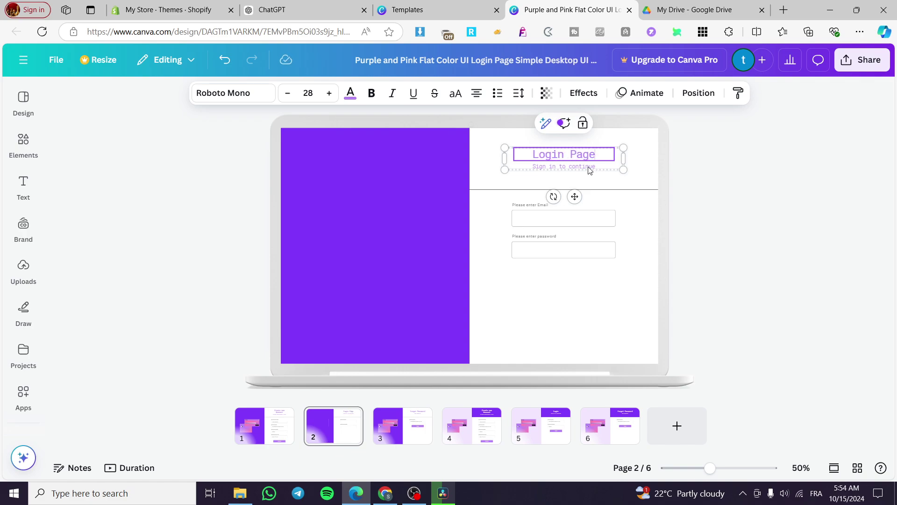
Step: Recolor the "Login Page" heading on page 2 with the document's pink
click(590, 168)
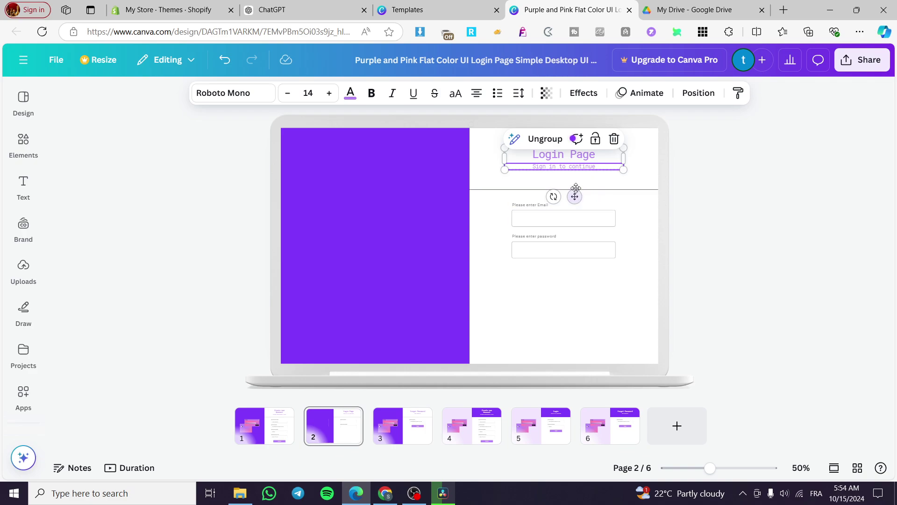
click(579, 158)
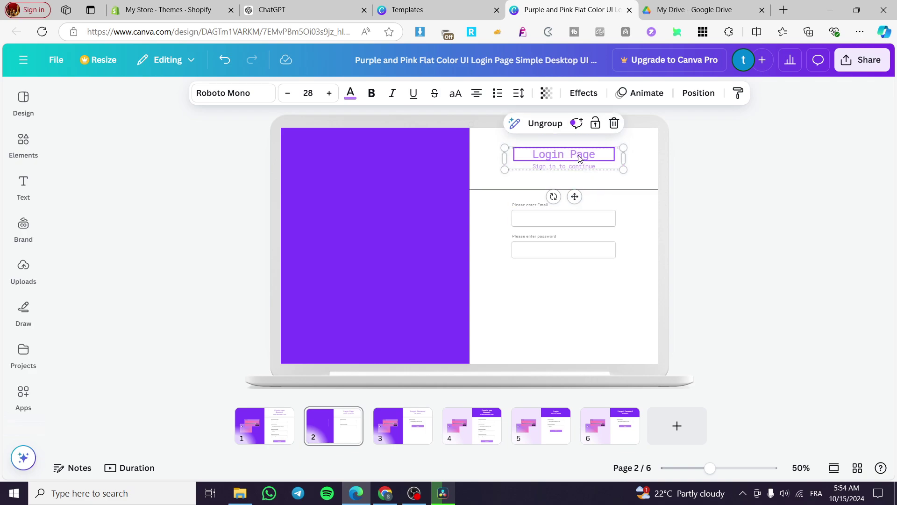
click(355, 101)
click(126, 218)
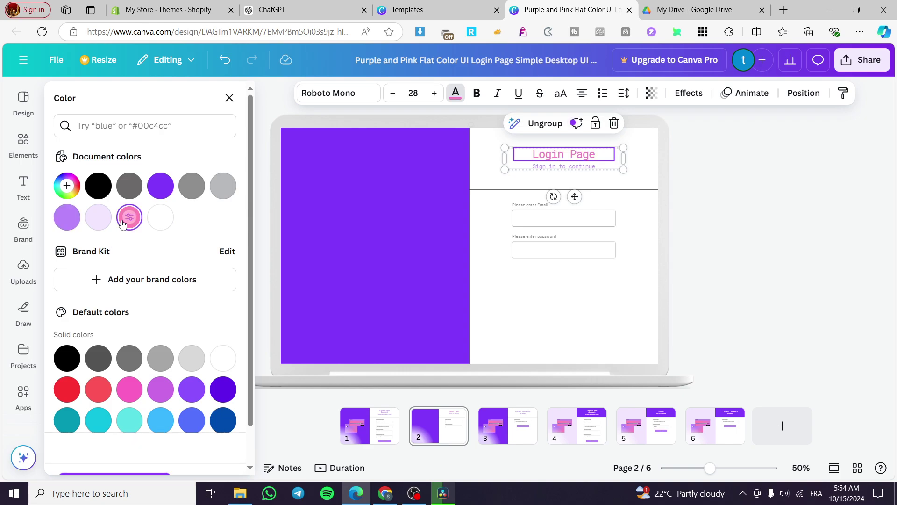
Step: Change the fill of the large purple rectangle on page 2 to the document's pink
click(428, 213)
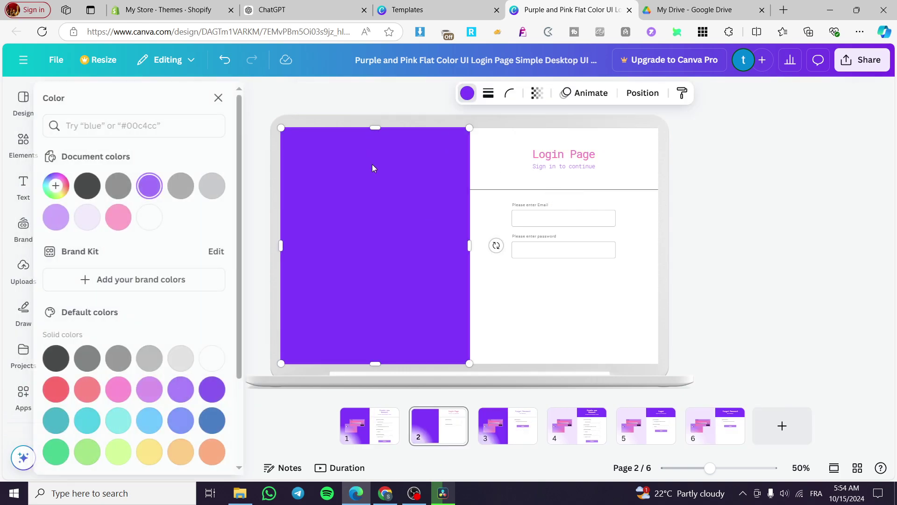
click(128, 215)
key(Escape)
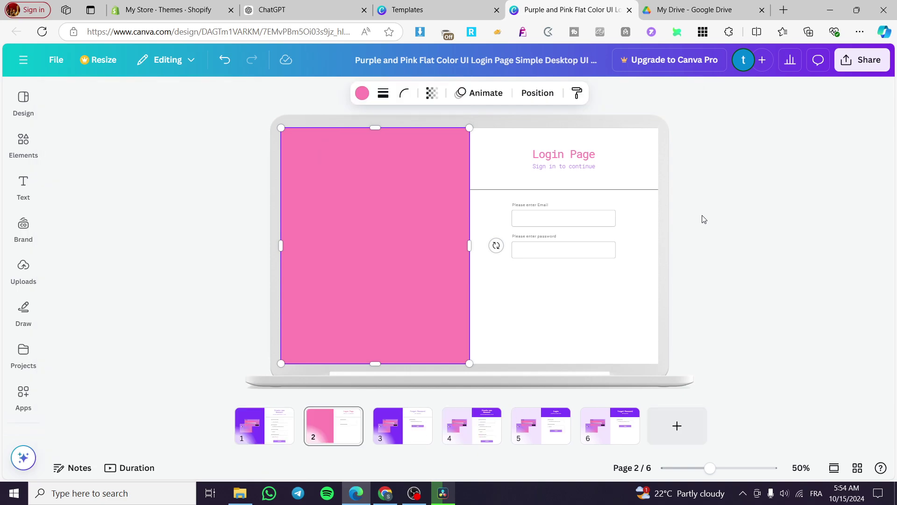
Step: Add a blank page 7 at the end of the design and set its background to the document's pink
click(677, 426)
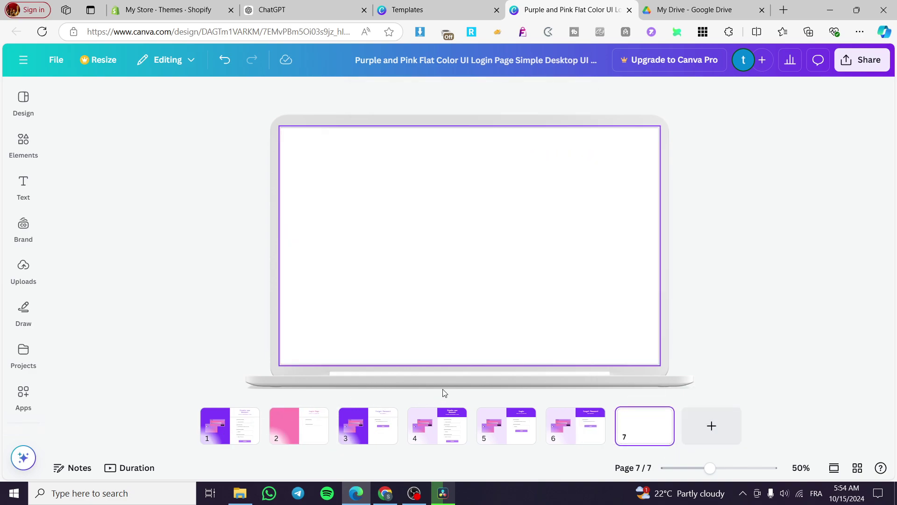
click(401, 233)
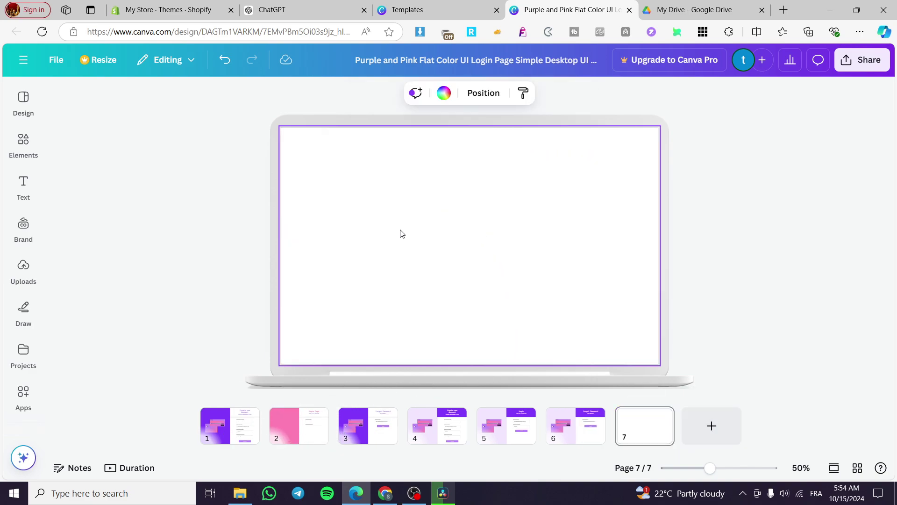
click(444, 93)
click(129, 216)
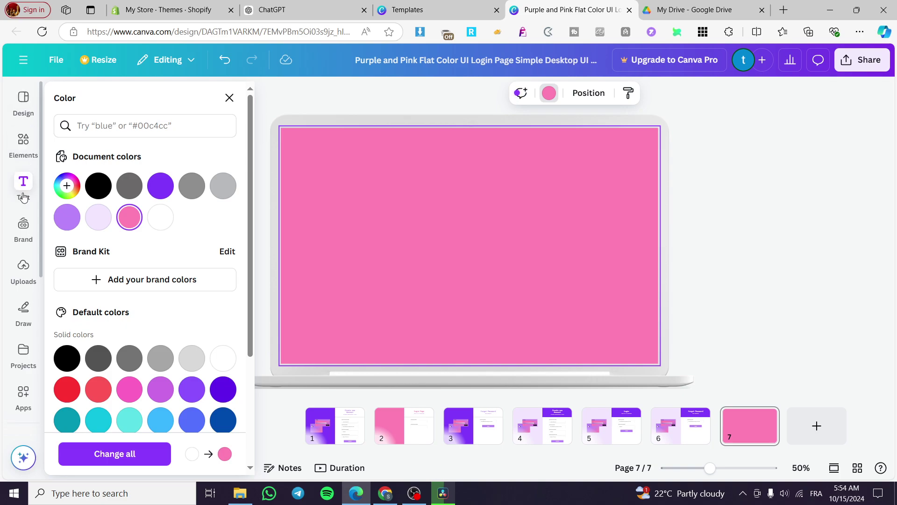
Step: Add a square shape to page 7 and fill it with white
click(26, 149)
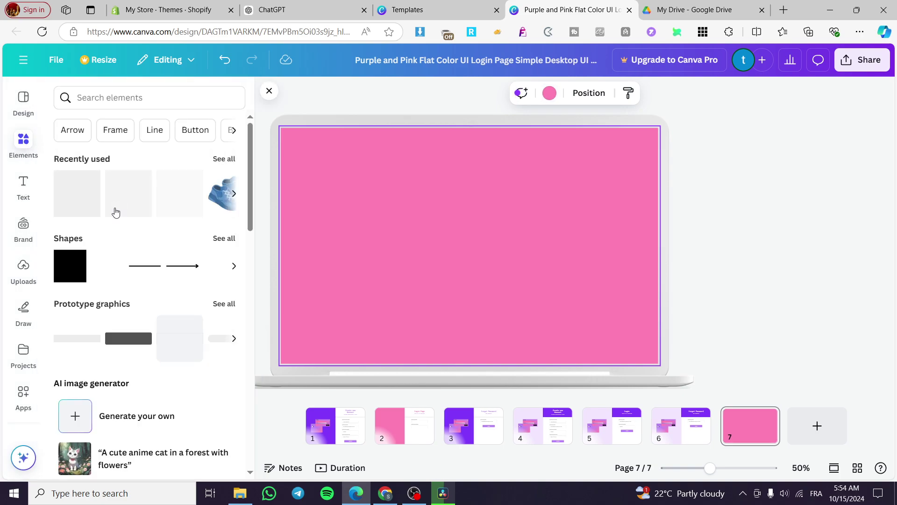
click(65, 279)
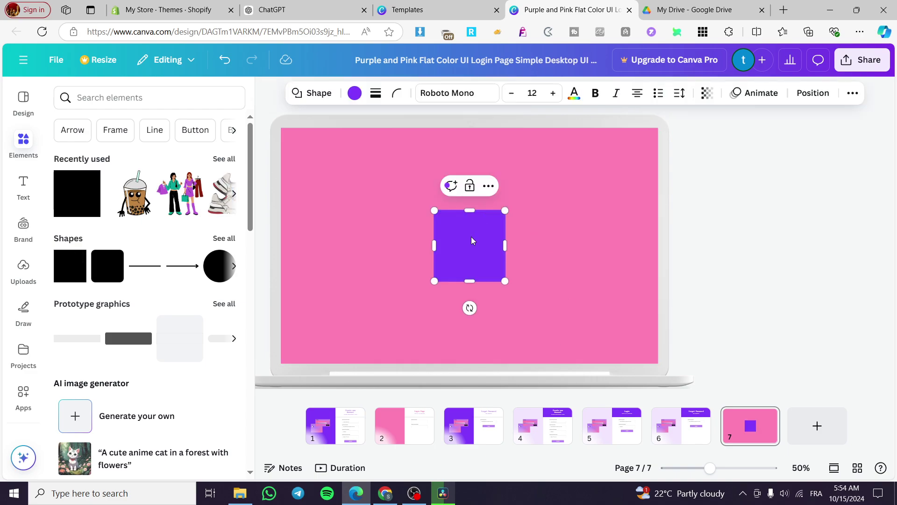
click(355, 93)
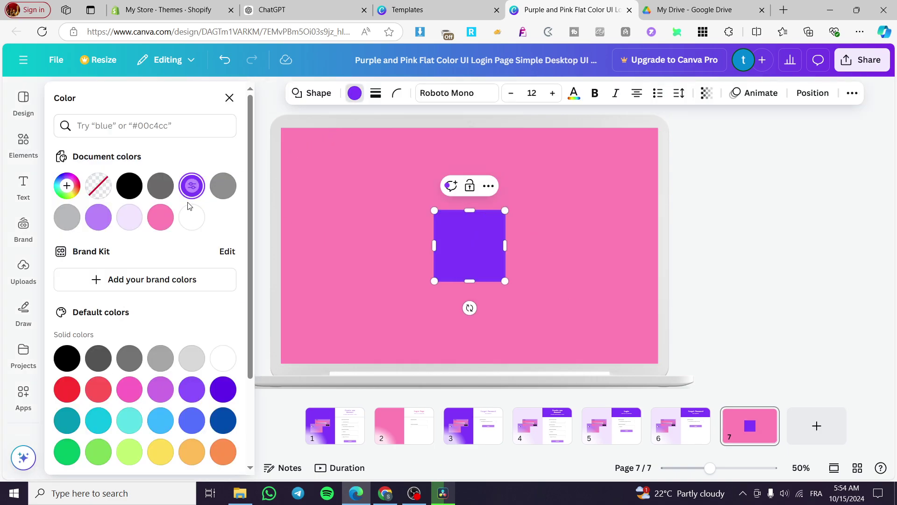
click(199, 213)
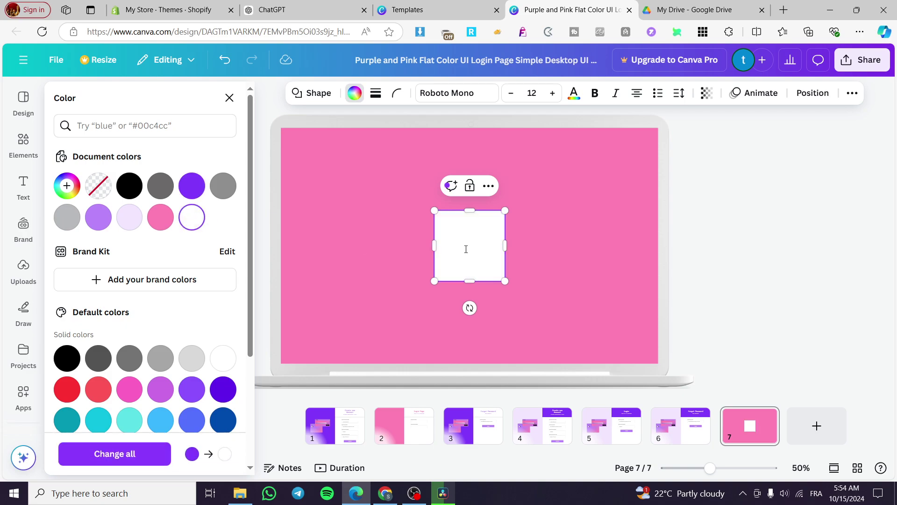
click(434, 232)
click(722, 252)
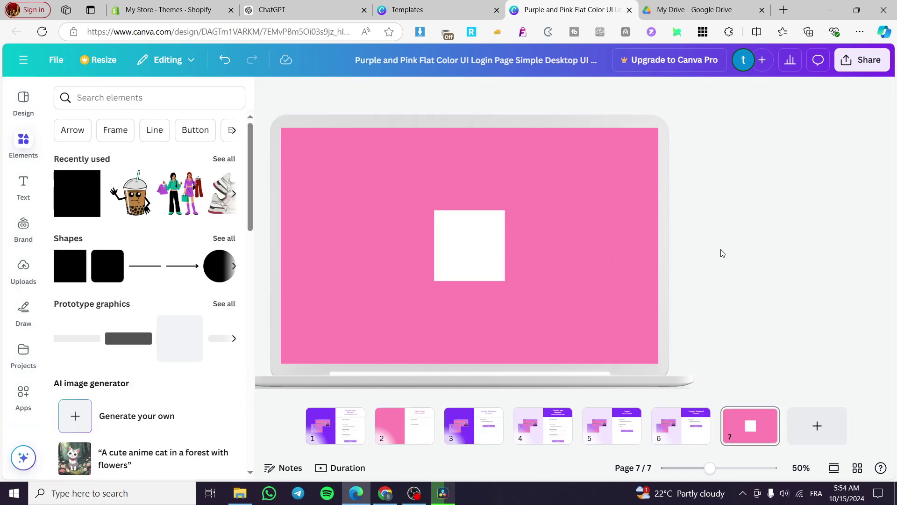
Step: Move the white square to the top centre of page 7 and enlarge it to cover the right half
click(460, 247)
drag(460, 247, 495, 163)
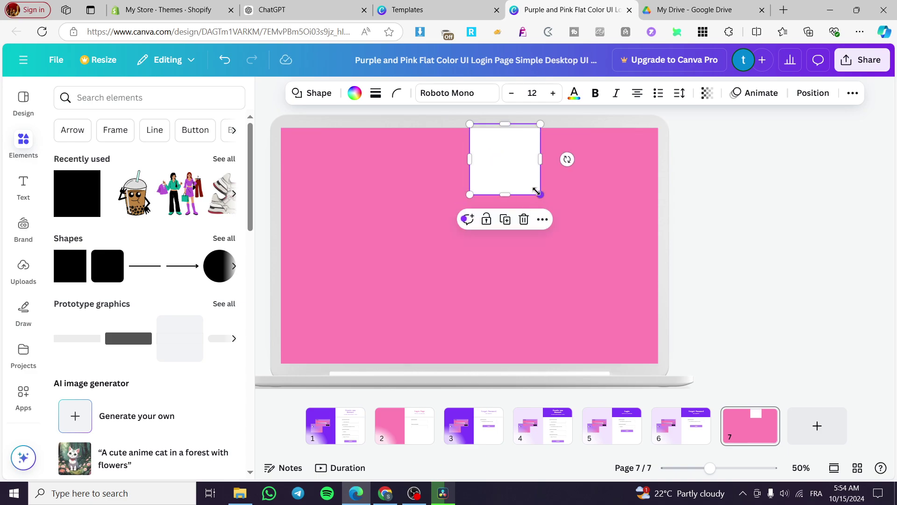
drag(536, 192, 657, 360)
click(765, 305)
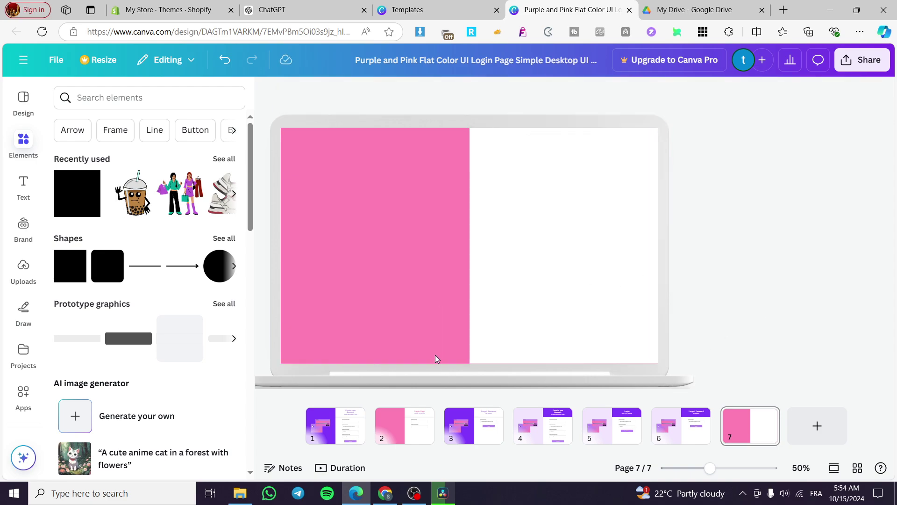
Step: Add the recently used bubble tea cup graphic to page 7, shrunk to a small logo near the pink half's upper left corner
click(395, 443)
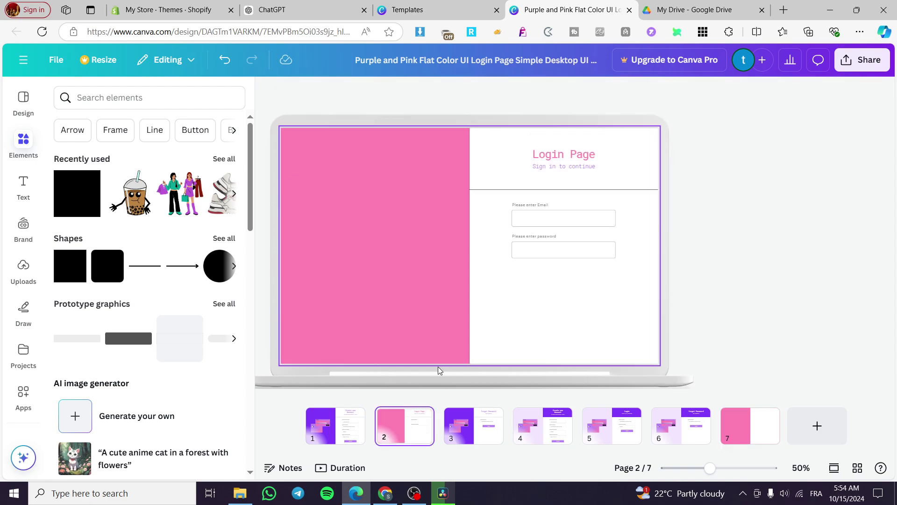
click(769, 432)
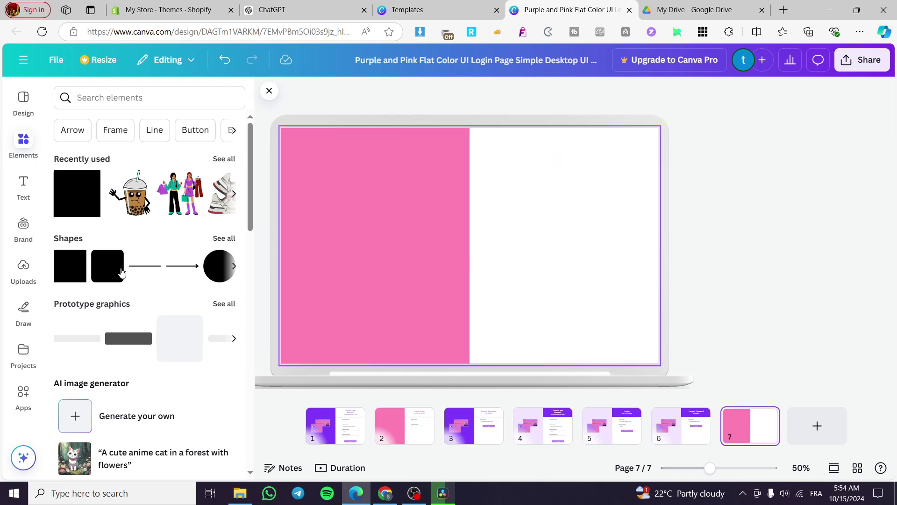
click(132, 193)
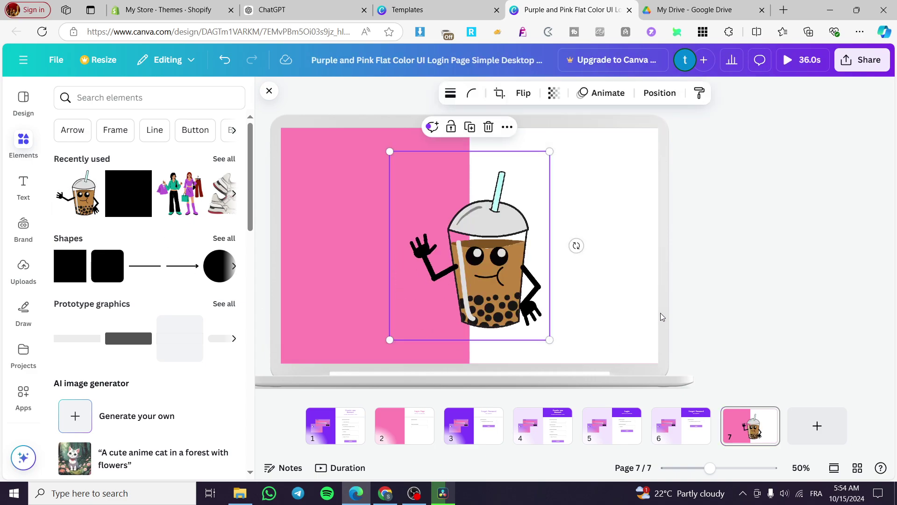
drag(550, 339, 410, 192)
drag(373, 223, 328, 222)
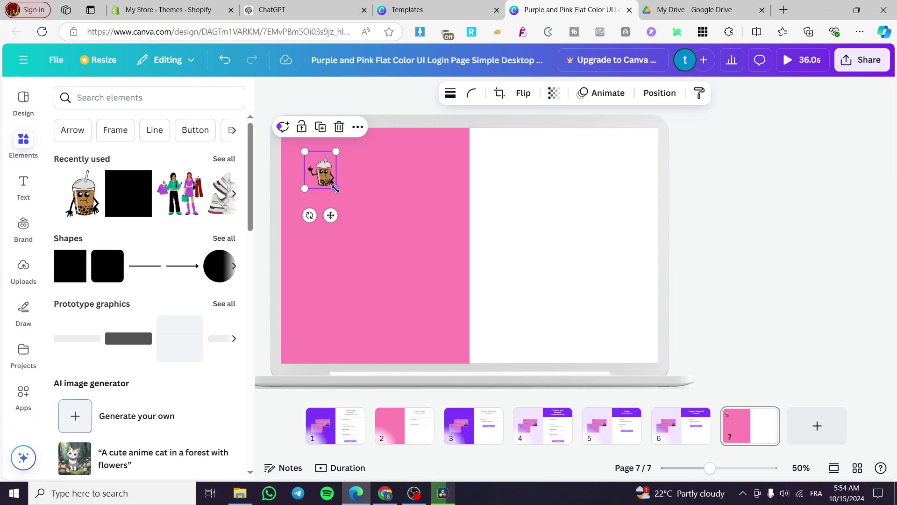
drag(336, 189, 329, 180)
click(743, 206)
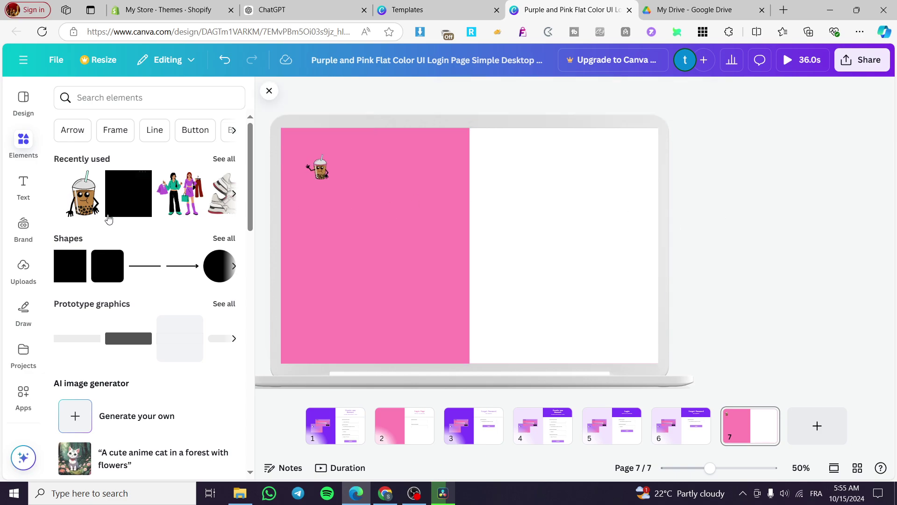
Step: Add a heading text to page 7, scaled down to size 34.4 and placed at the top of the white half
click(24, 184)
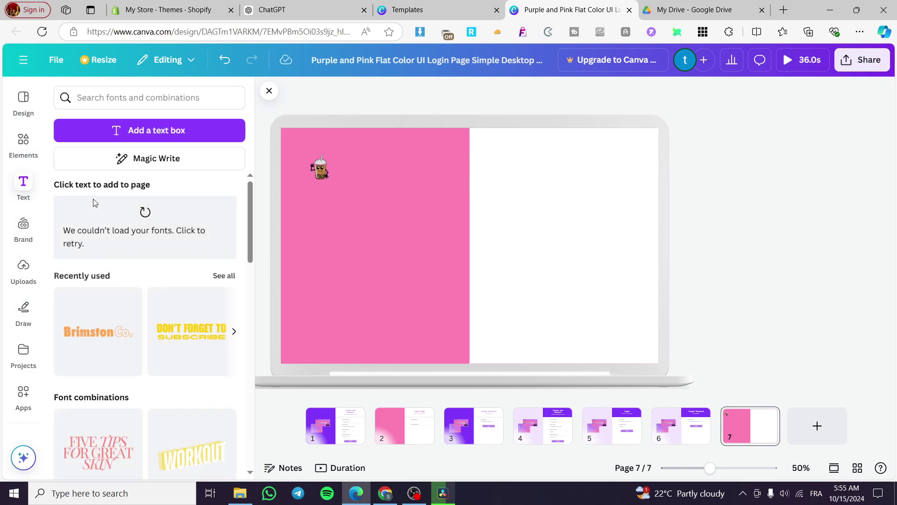
click(141, 216)
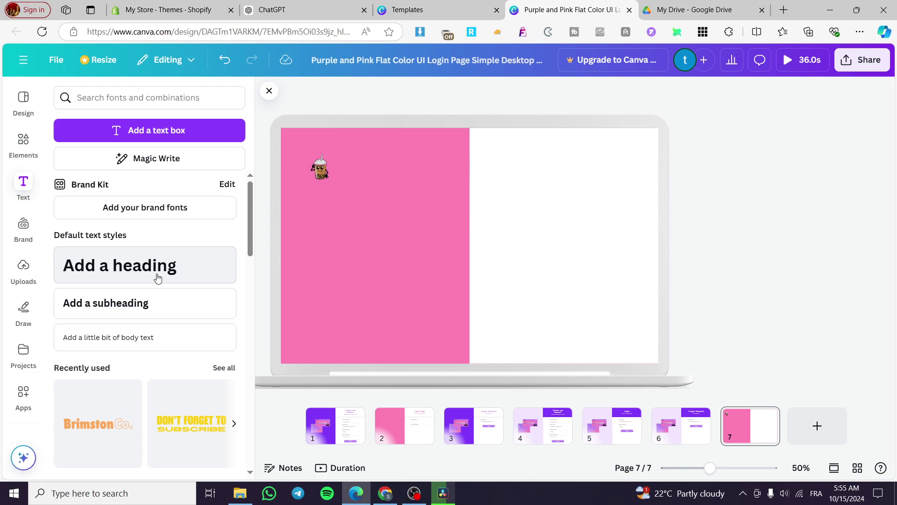
click(158, 278)
drag(490, 291, 573, 198)
drag(631, 171, 579, 160)
click(603, 173)
Step: Recolor the new heading on page 7 with the document's pink #ff80b4
double_click(579, 160)
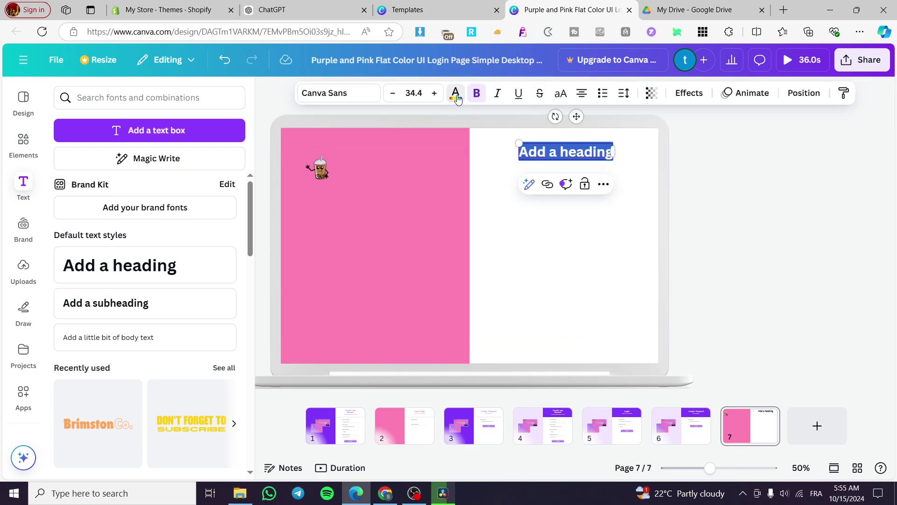
click(455, 95)
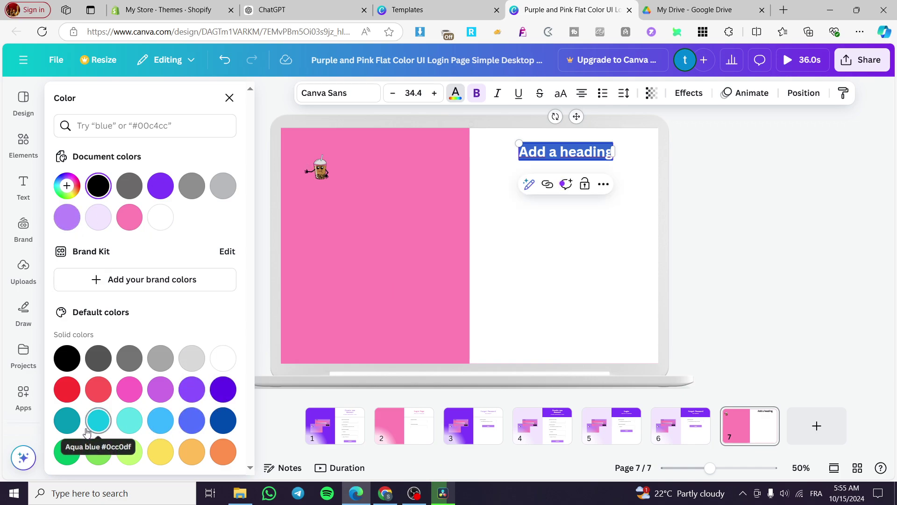
click(98, 388)
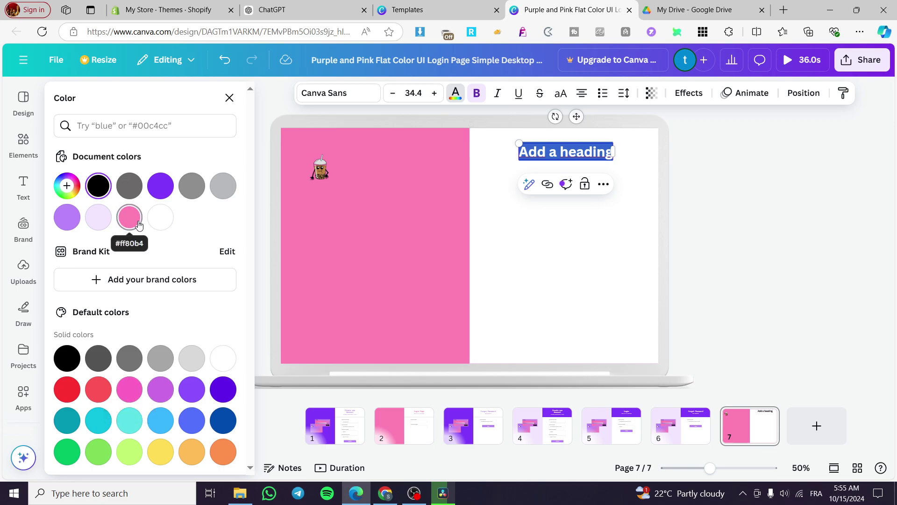
click(131, 220)
click(719, 234)
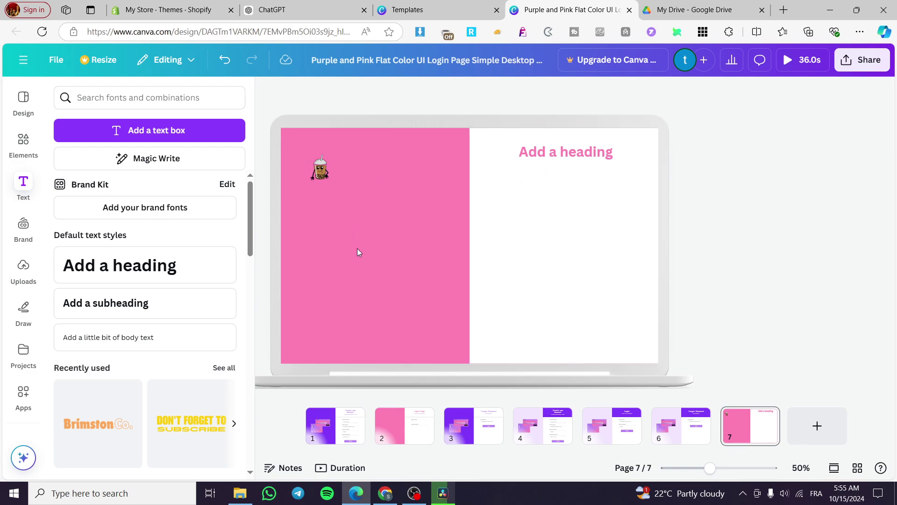
Step: Replace the placeholder heading text on page 7 with "Login"
double_click(589, 158)
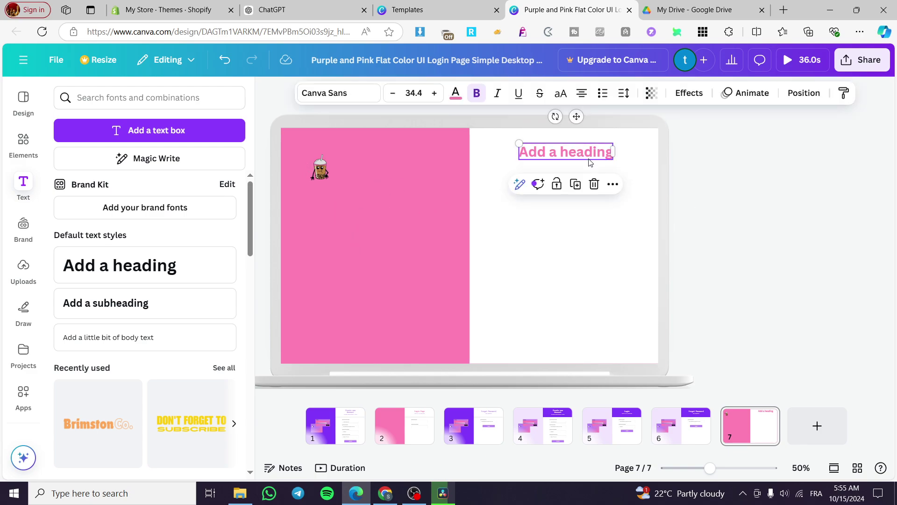
text(Log)
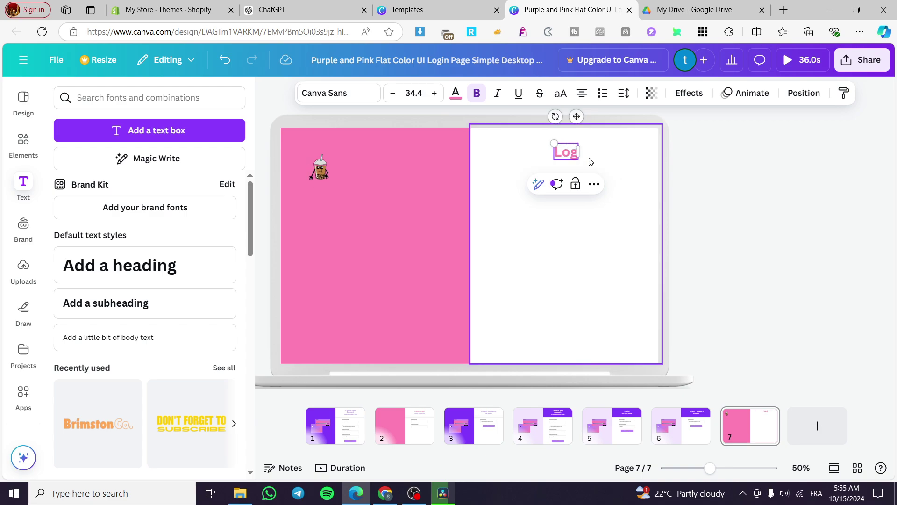
text(in Page)
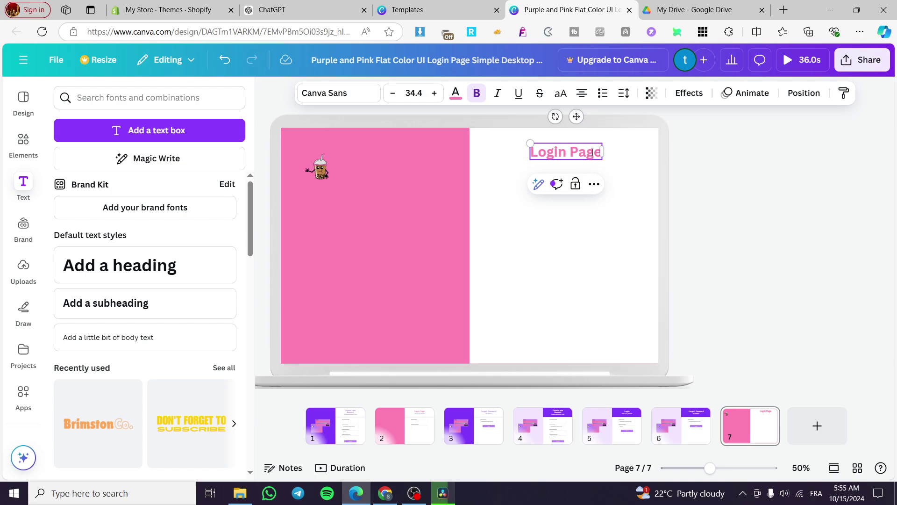
drag(569, 152, 603, 152)
key(BackSpace)
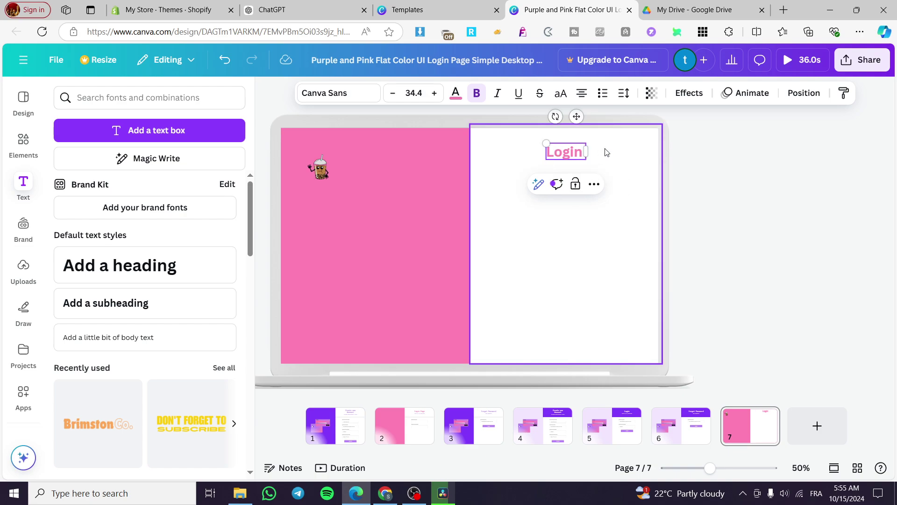
click(791, 259)
Step: Check page 2's layout for reference and view the font choices for the "Login" heading on page 7
click(410, 426)
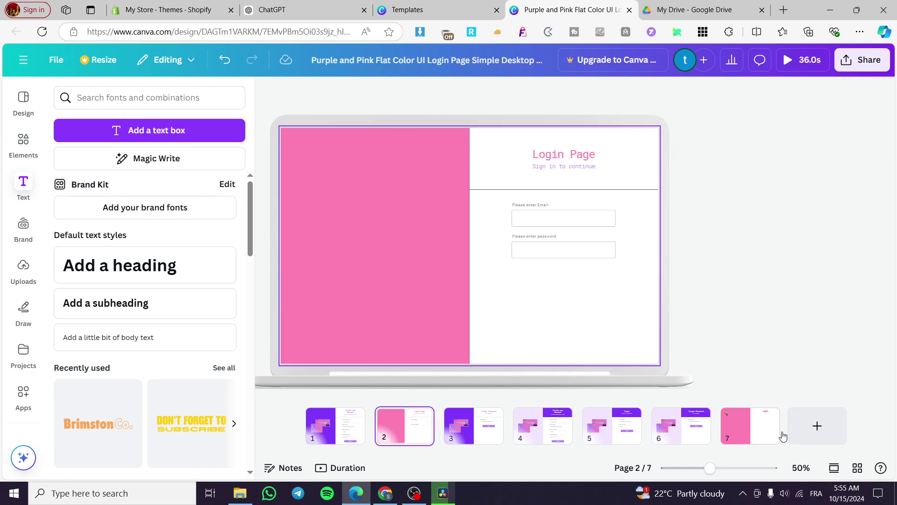
click(733, 435)
click(578, 159)
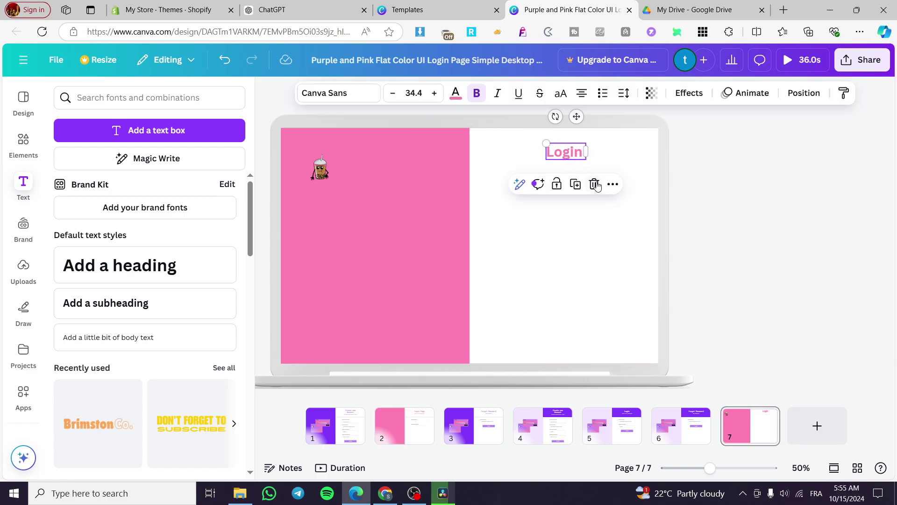
click(344, 95)
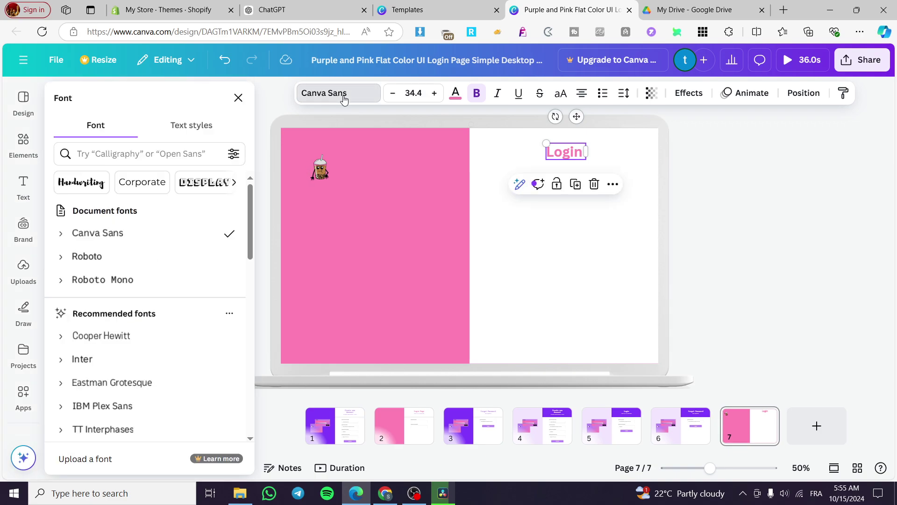
click(741, 201)
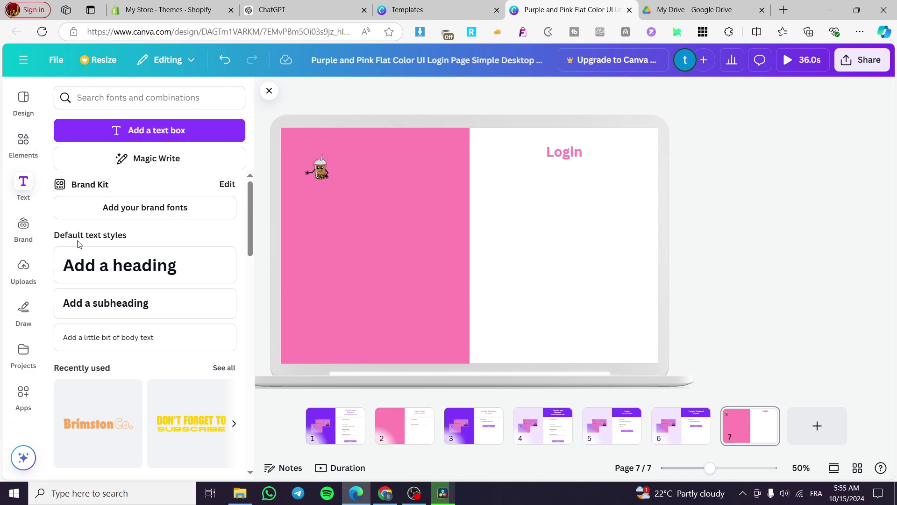
Step: Add the light gray bar from the prototype graphics to page 7, slightly shrunk and centered below the "Login" heading as an input field
click(401, 420)
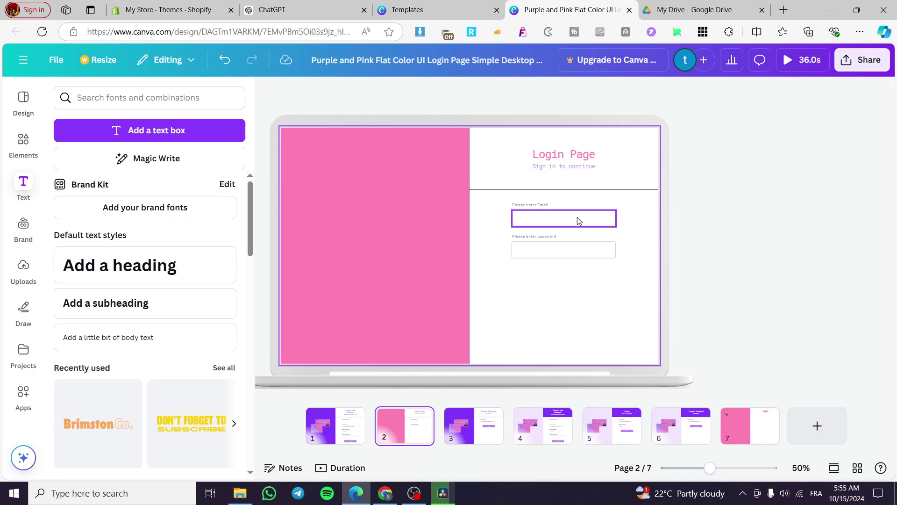
click(748, 432)
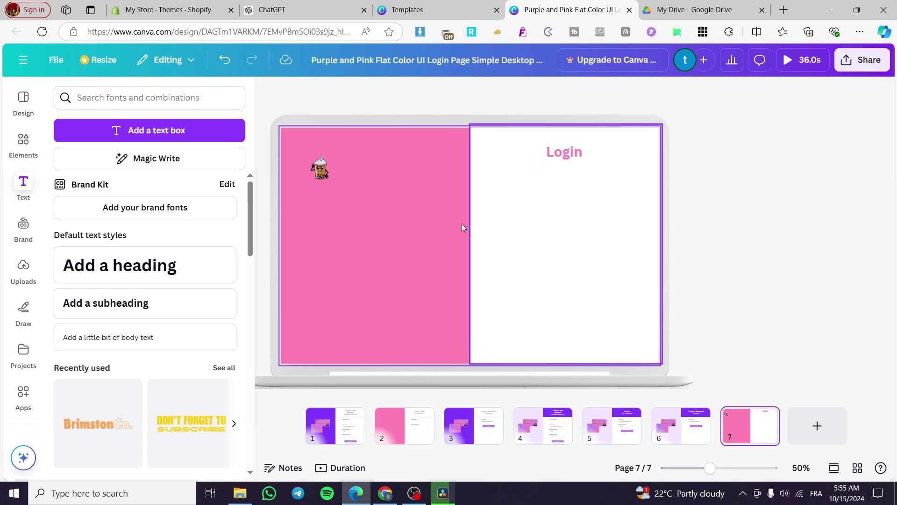
click(24, 141)
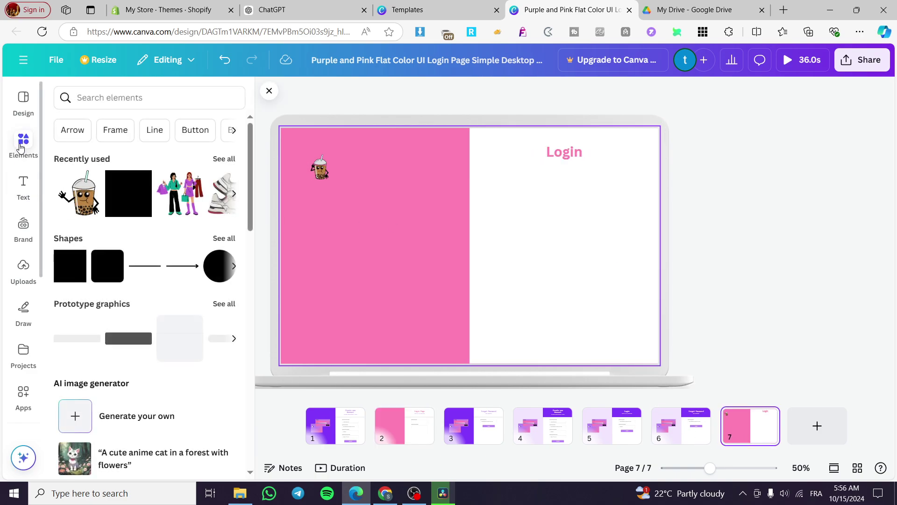
click(224, 304)
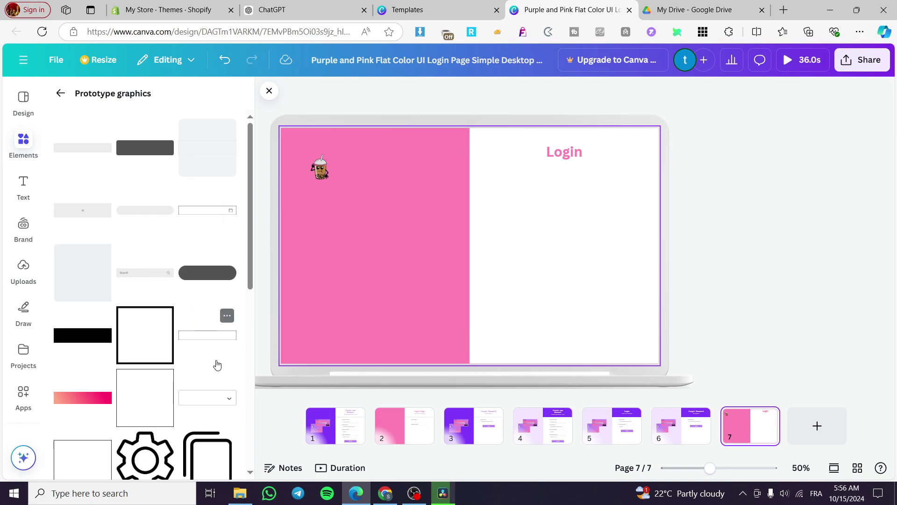
scroll(184, 360, down, 10)
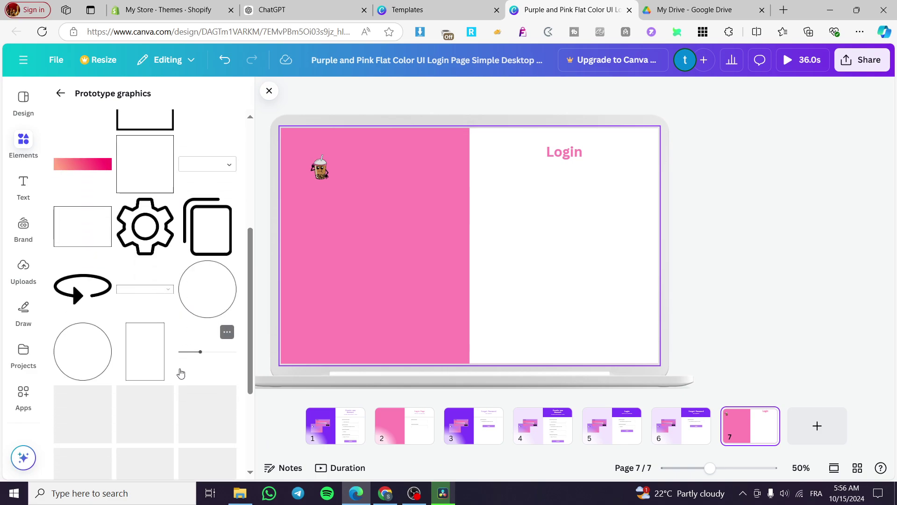
click(166, 379)
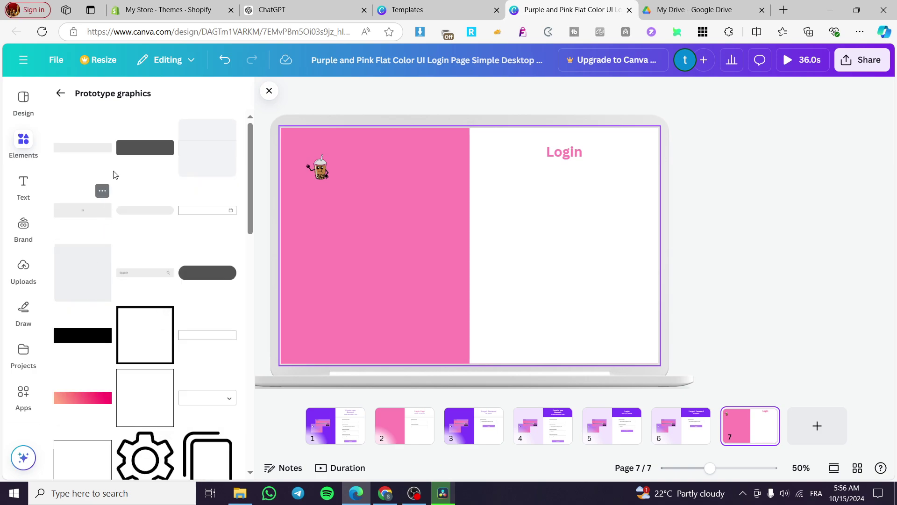
click(87, 148)
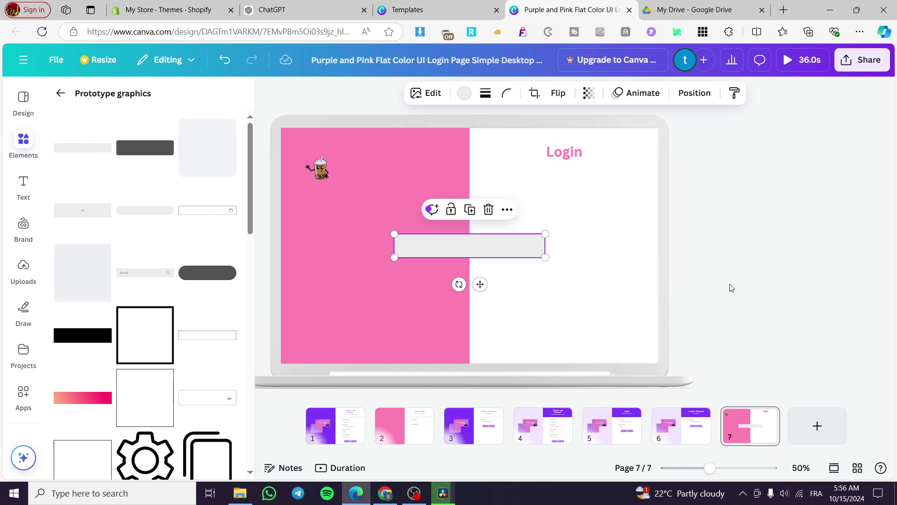
drag(524, 244, 599, 198)
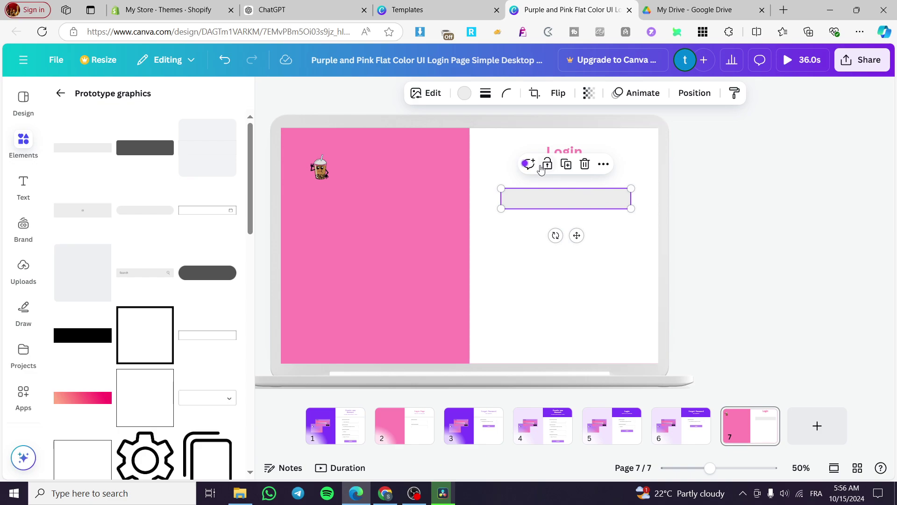
Step: Duplicate the gray input field and place the copy directly below the first, leaving a gap for a label
click(568, 164)
drag(582, 204, 575, 233)
click(734, 247)
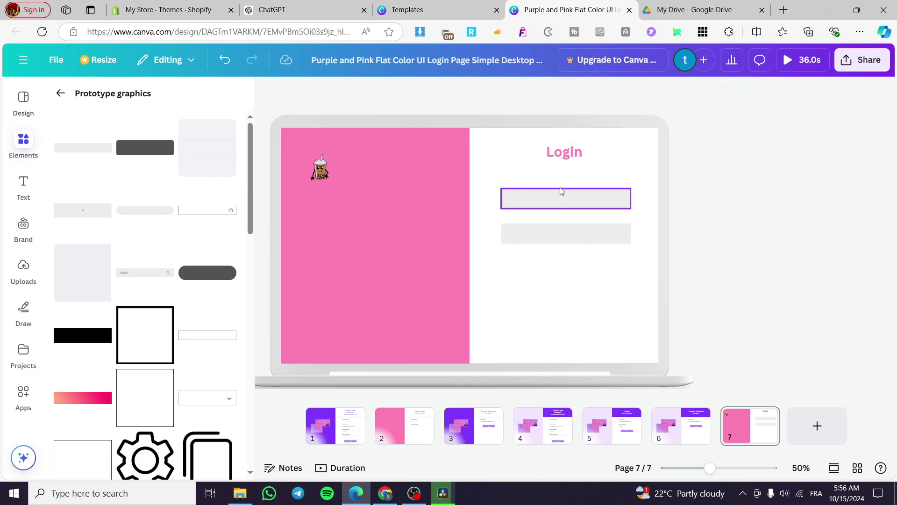
Step: Add a subheading text to page 7 reading "Username or Email"
click(23, 183)
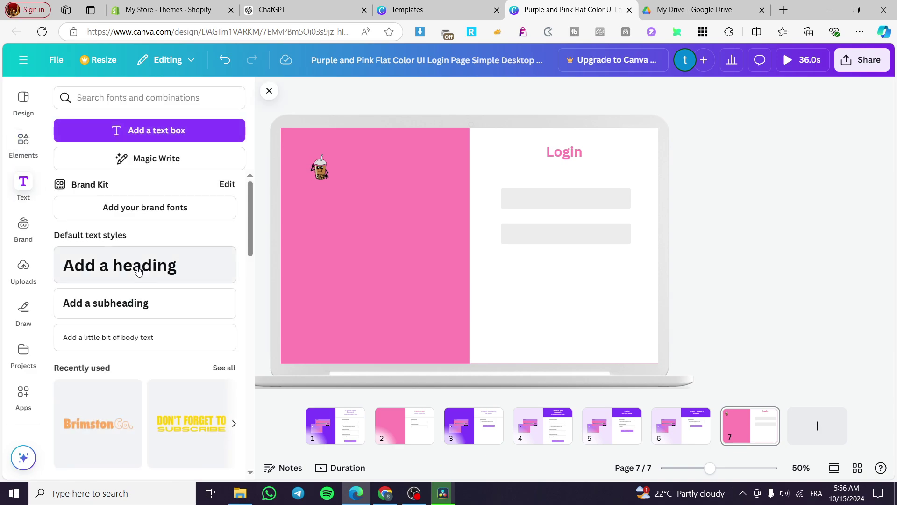
click(125, 307)
text(U)
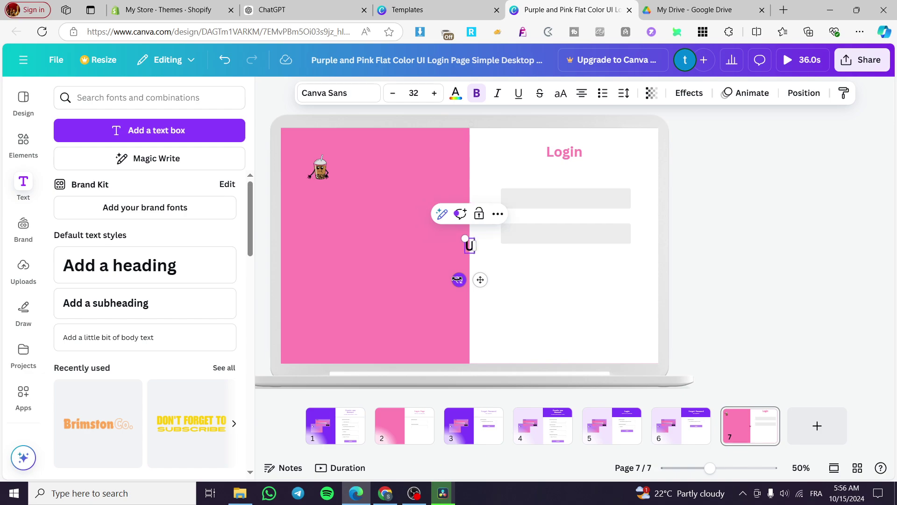
text(sername)
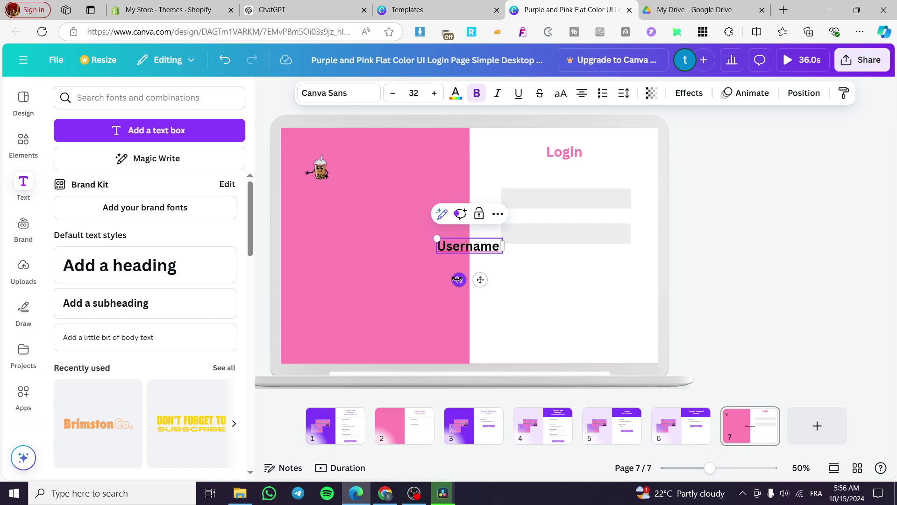
text( or Emailk)
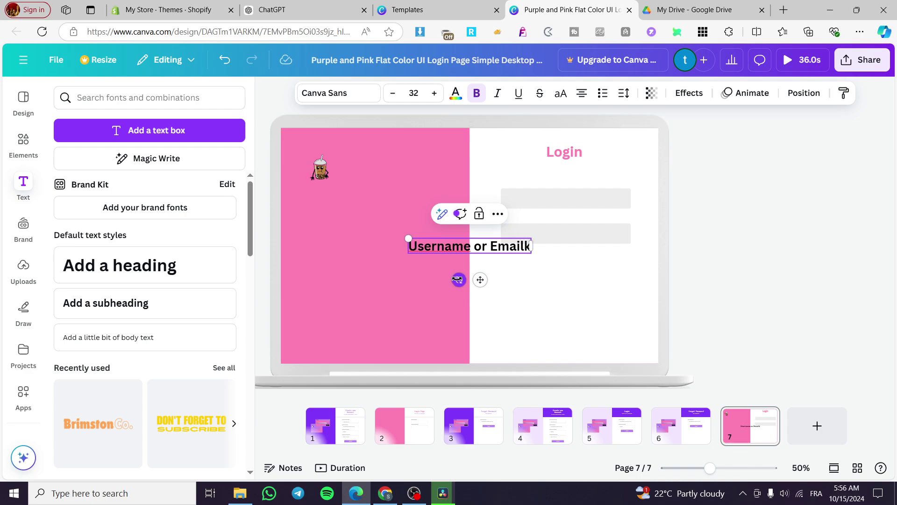
key(BackSpace)
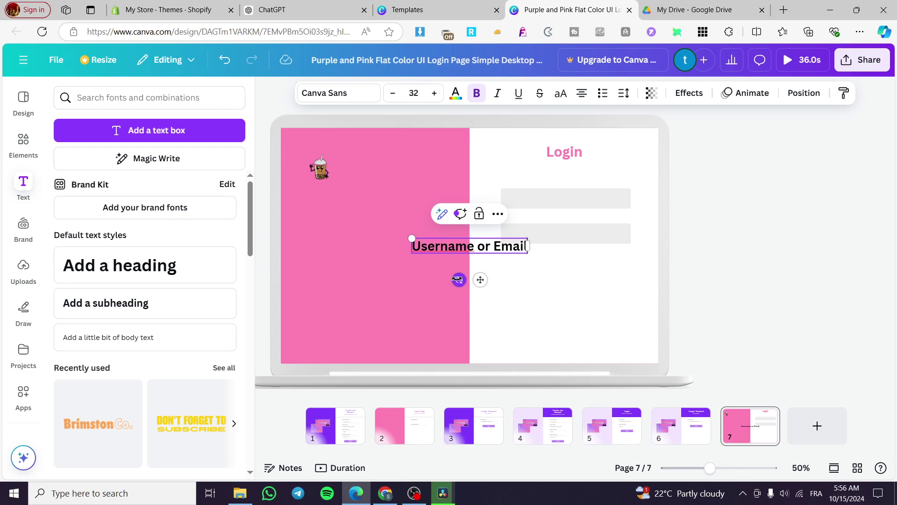
Step: Scale the "Username or Email" label down to size 13.8 and place it above the left end of the first gray field
drag(416, 245, 477, 248)
drag(513, 279, 537, 211)
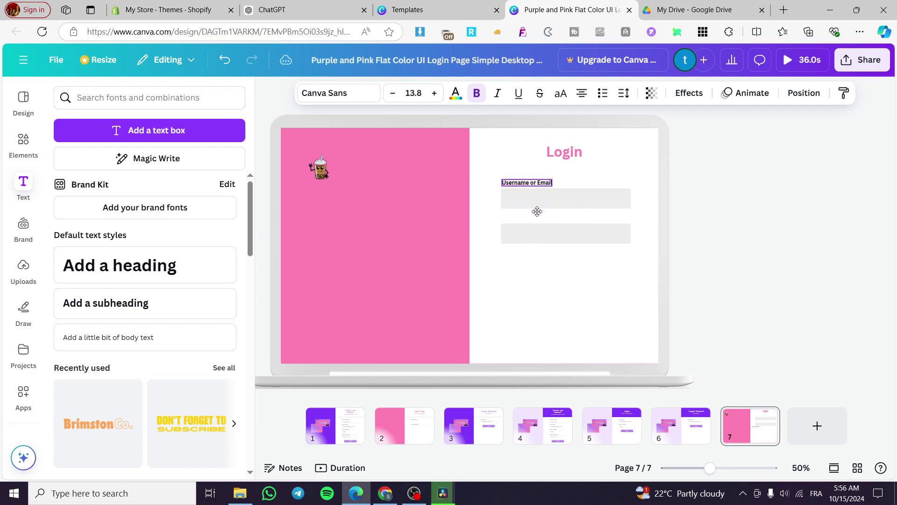
click(536, 211)
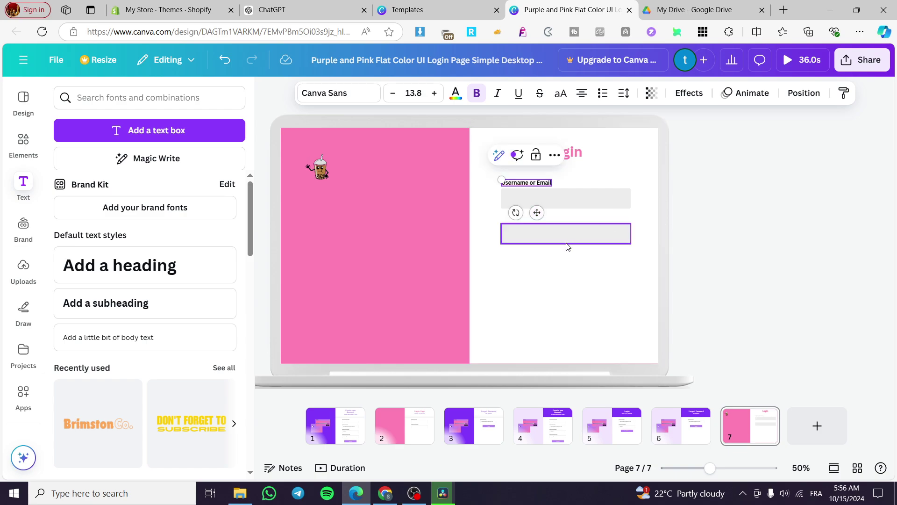
Step: Nudge the "Username or Email" label slightly down, closer to the first gray field
scroll(650, 292, up, 5)
scroll(649, 309, right, 5)
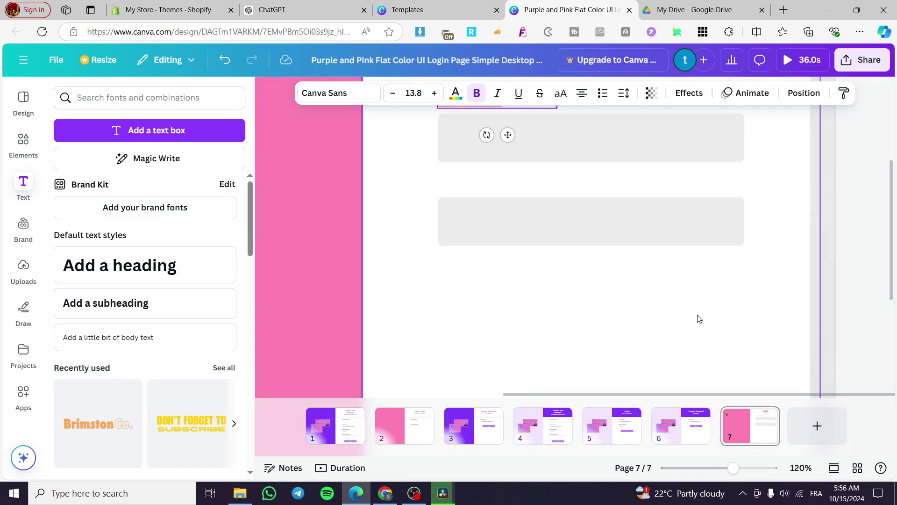
scroll(631, 317, up, 3)
click(465, 216)
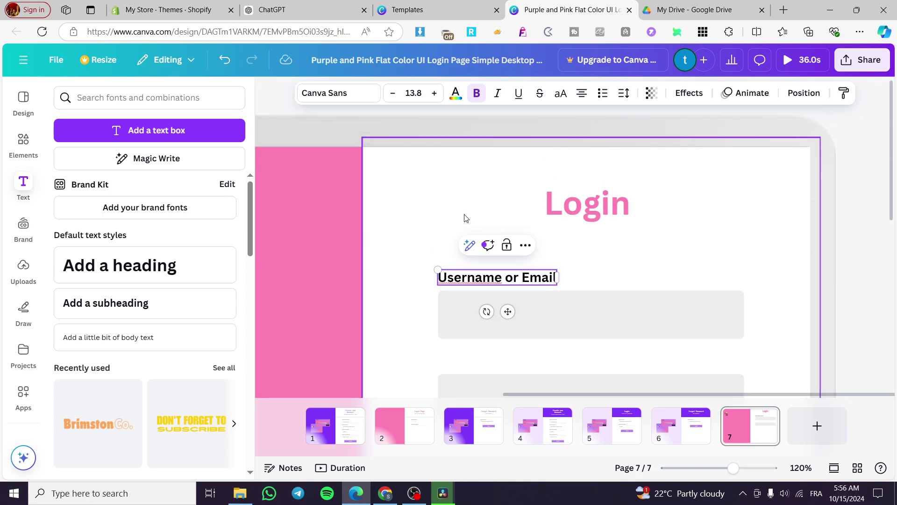
drag(444, 277, 492, 283)
click(451, 218)
click(447, 219)
Step: Duplicate the "Username or Email" label and place the copy just above the second gray field, aligned with the original
click(486, 285)
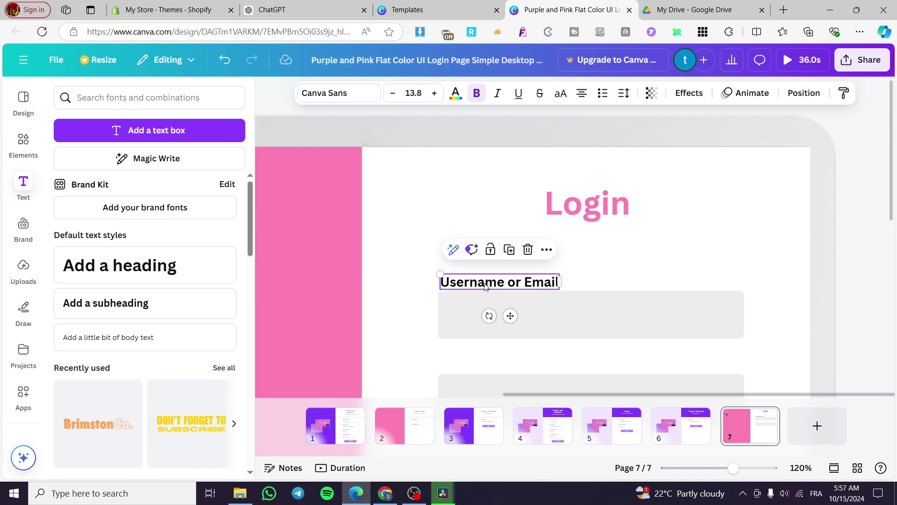
click(509, 249)
scroll(528, 237, down, 3)
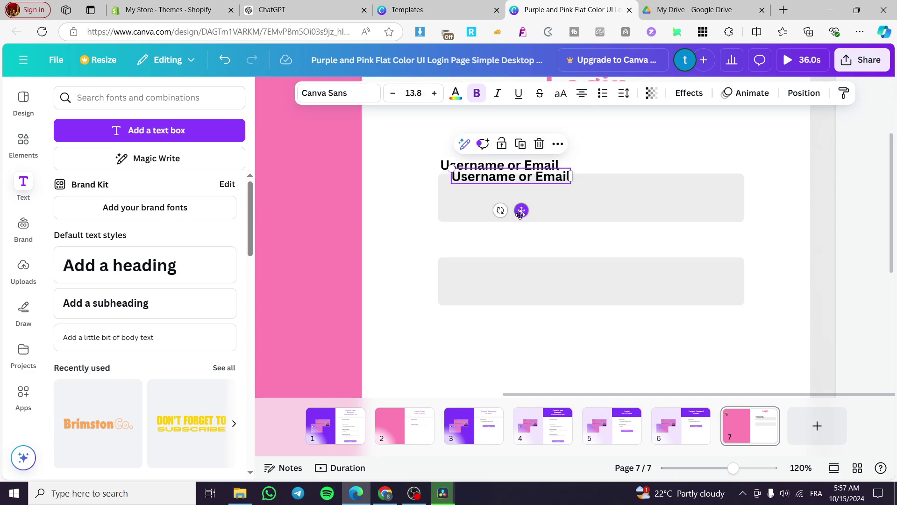
drag(521, 208, 506, 286)
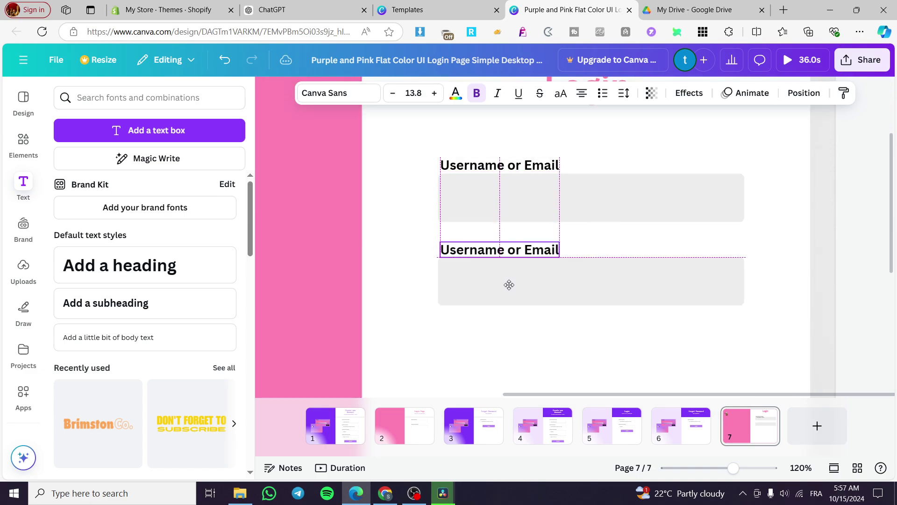
Step: Change the copied label's text to "Password" and align it with the second gray field's left edge
click(511, 259)
double_click(512, 251)
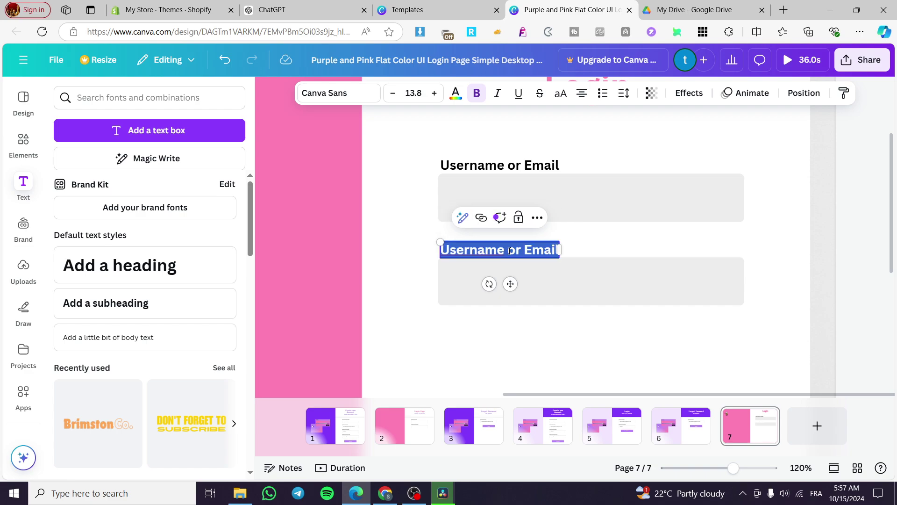
text(P)
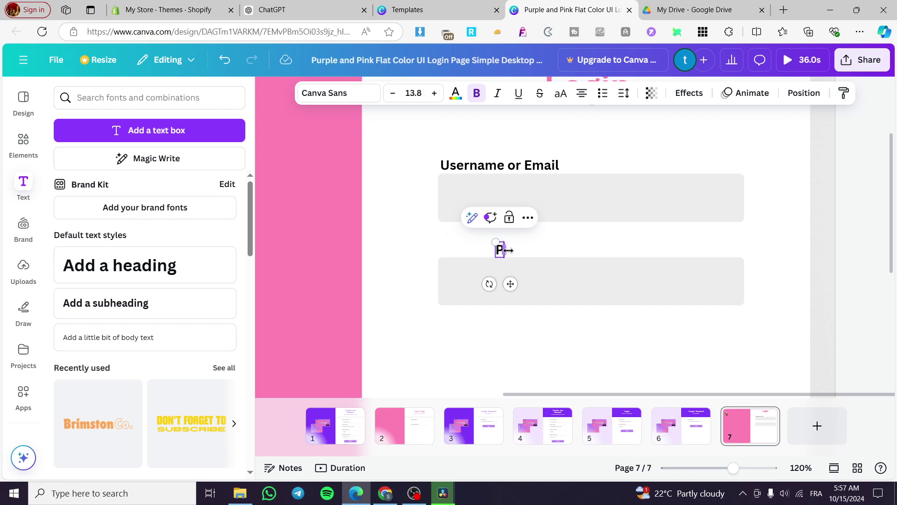
text(assword)
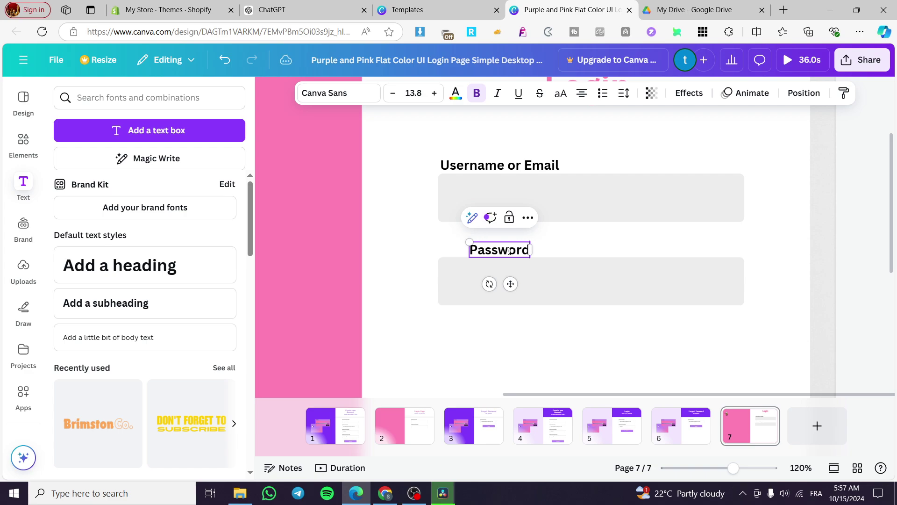
drag(510, 284, 481, 280)
Step: Duplicate the "Username or Email" label again and place the copy below the right end of the password field
click(516, 165)
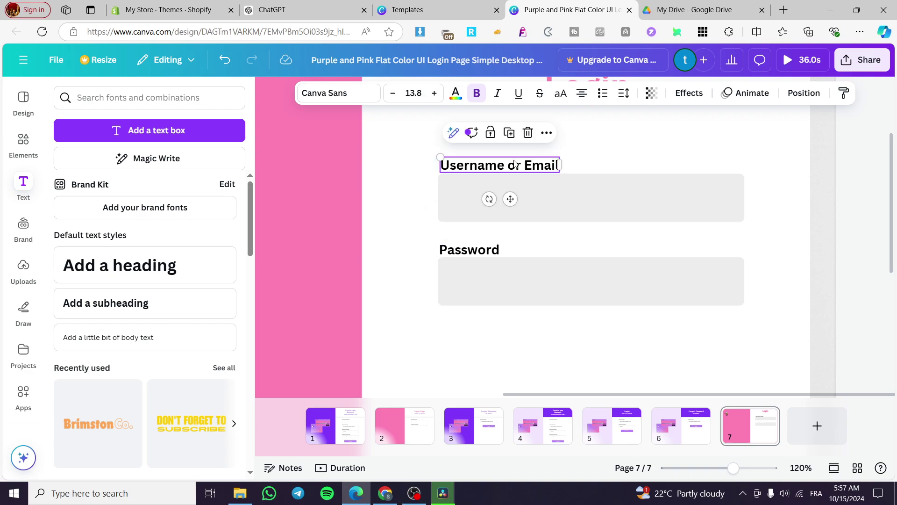
click(509, 133)
drag(520, 208, 697, 351)
Step: Replace the text of the copy below the password field with "Forgot your password"
double_click(725, 319)
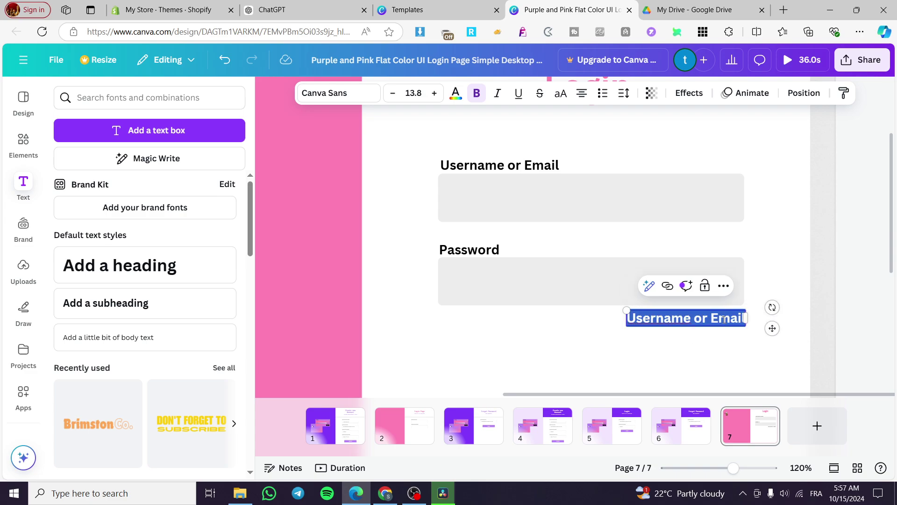
text(For)
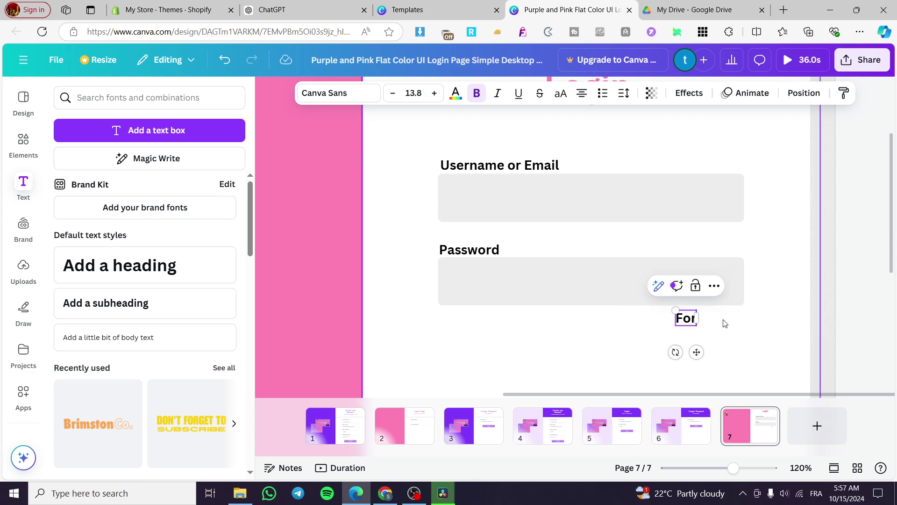
text(got you)
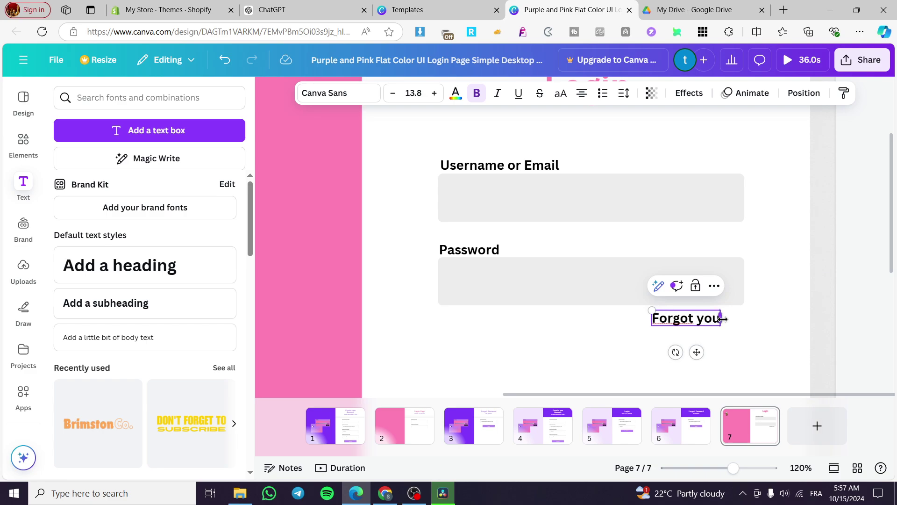
text(r paswo)
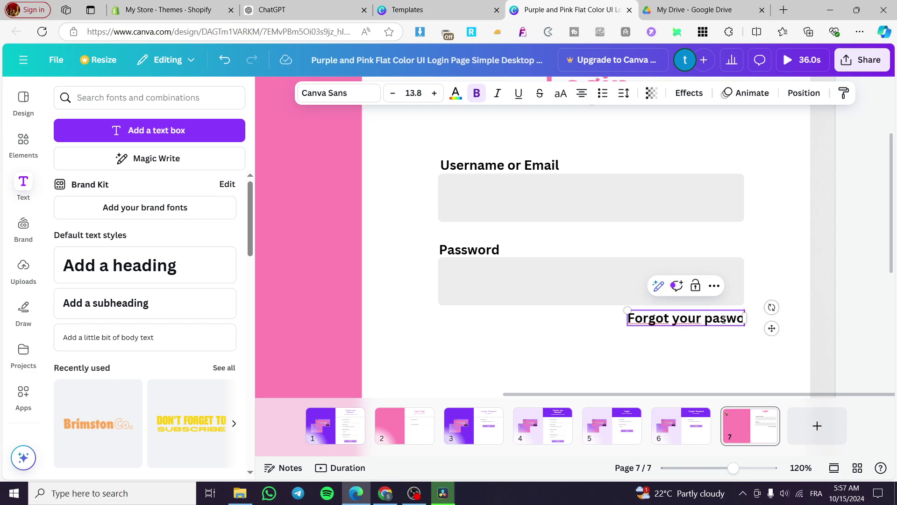
text(rd)
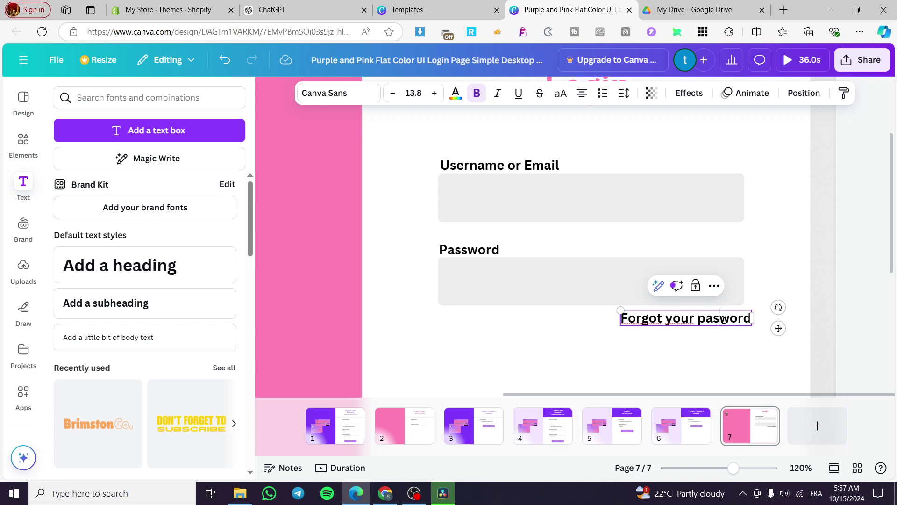
text(s)
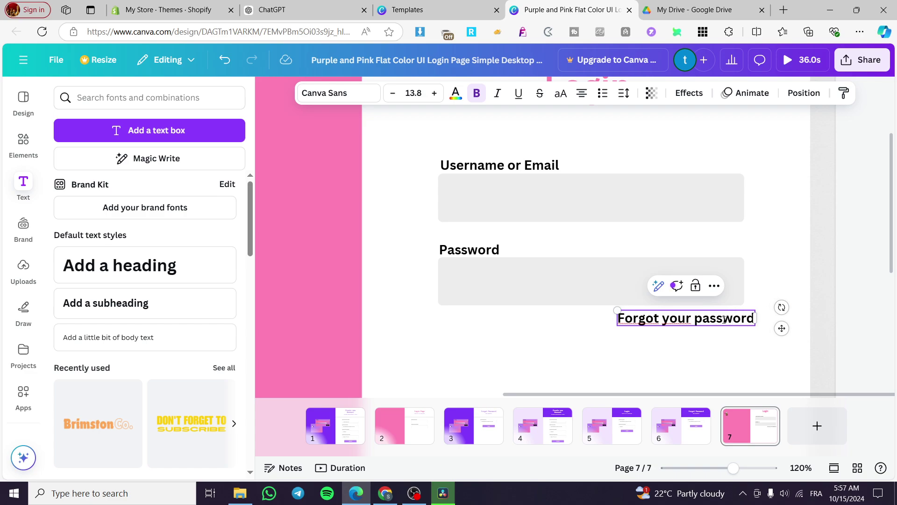
Step: Add a question mark to "Forgot your password" and shrink the text to size 8.4, ending at the password field's right edge
key(End)
text(?)
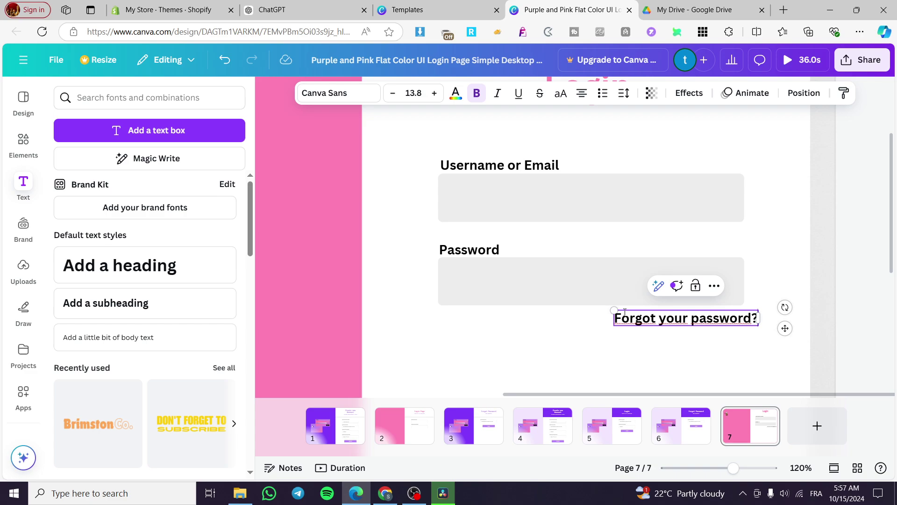
drag(614, 311, 671, 312)
drag(724, 352, 710, 349)
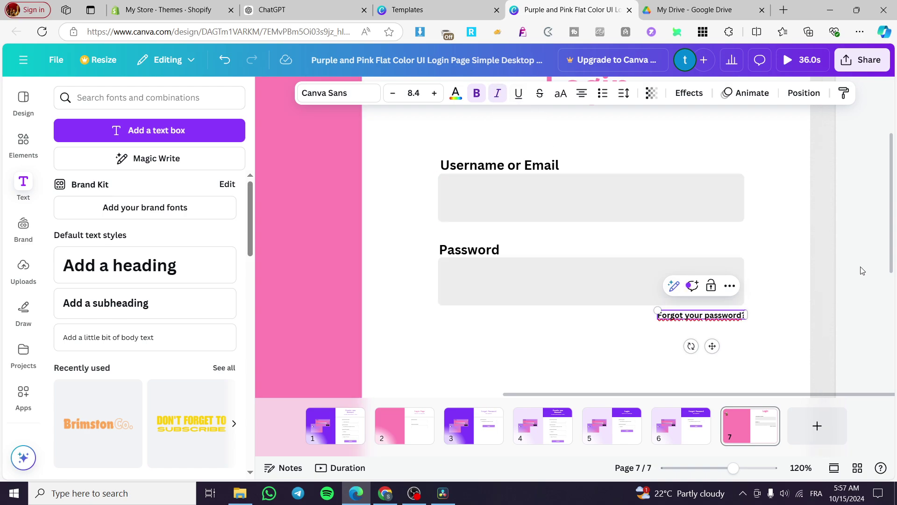
Step: Underline the "Forgot your password?" text
click(605, 266)
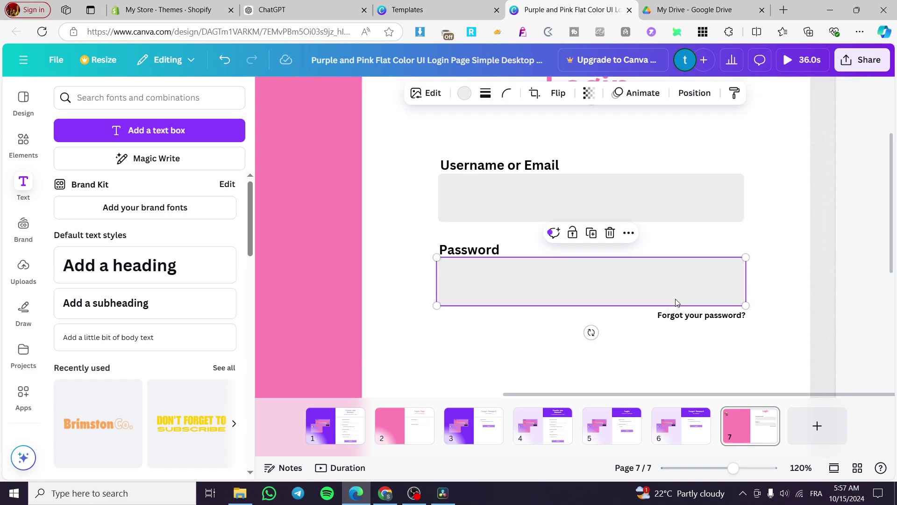
click(684, 312)
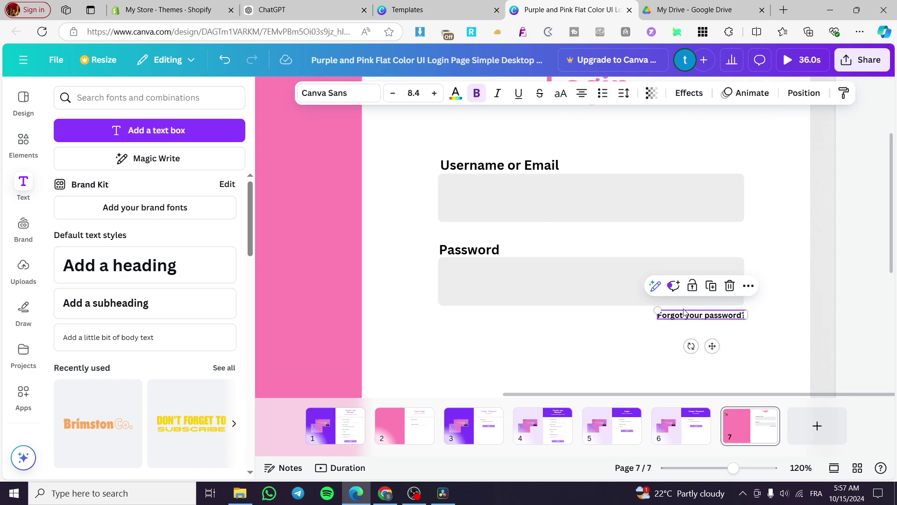
click(499, 95)
click(600, 329)
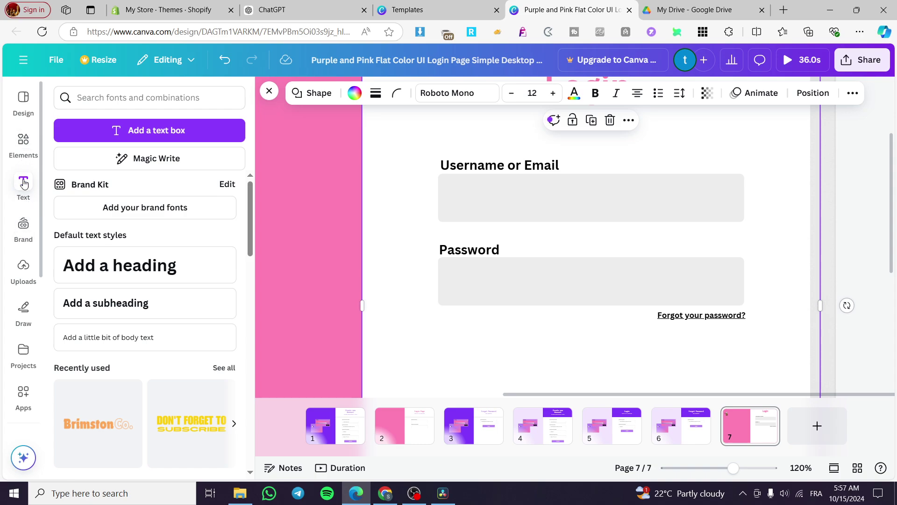
Step: Search the elements for "Button" graphics and add the red rounded button to the page
click(24, 140)
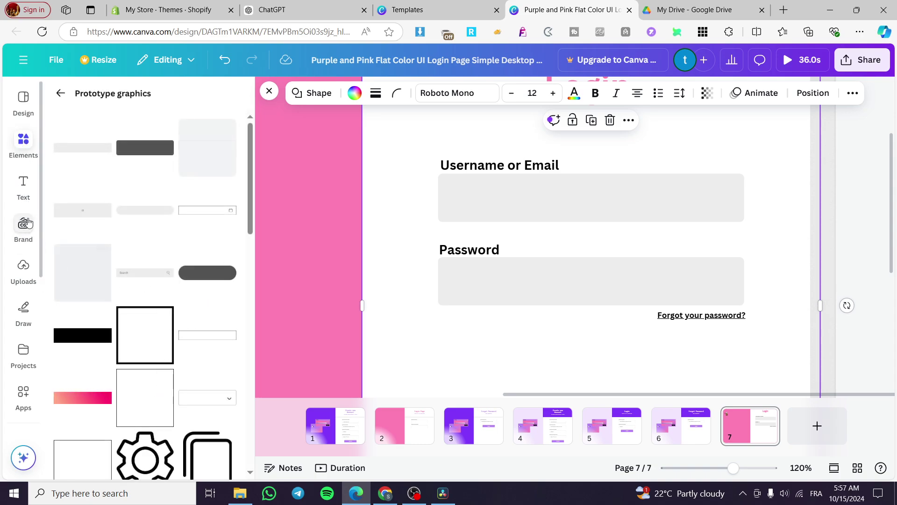
click(60, 93)
click(182, 102)
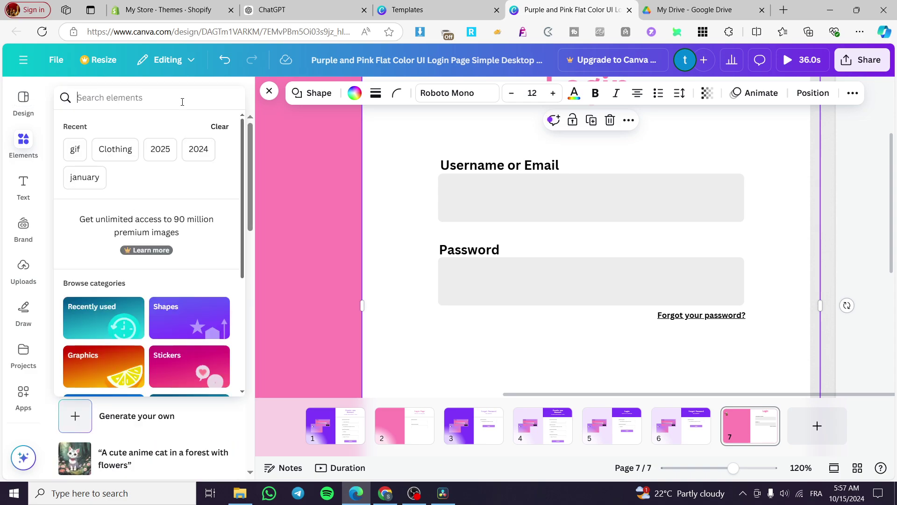
text(Buton)
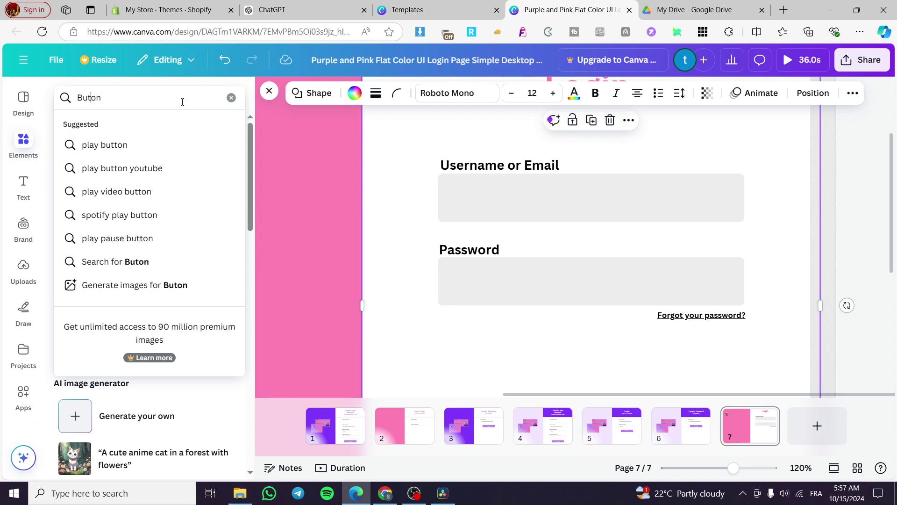
key(Return)
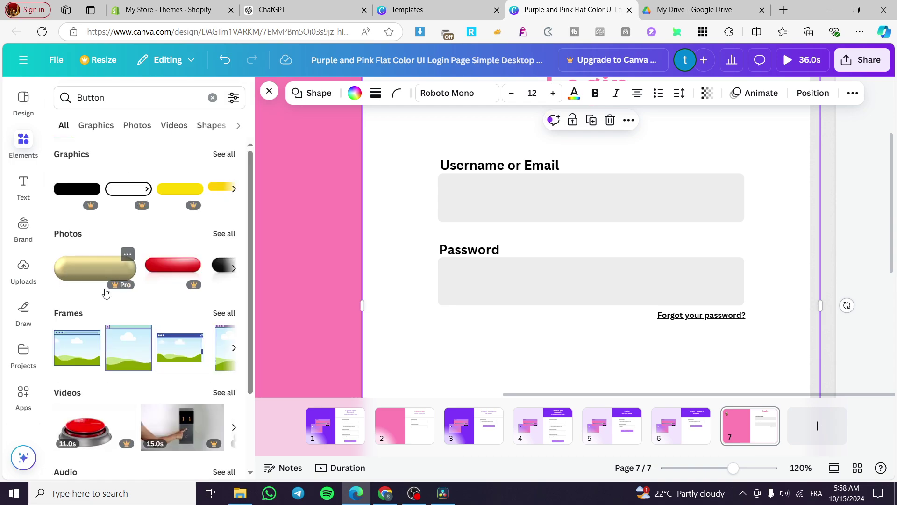
click(231, 156)
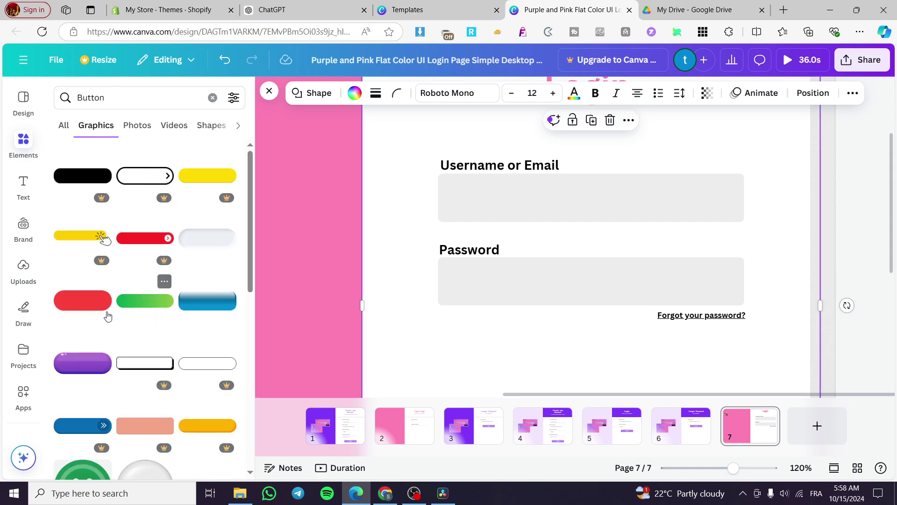
click(88, 305)
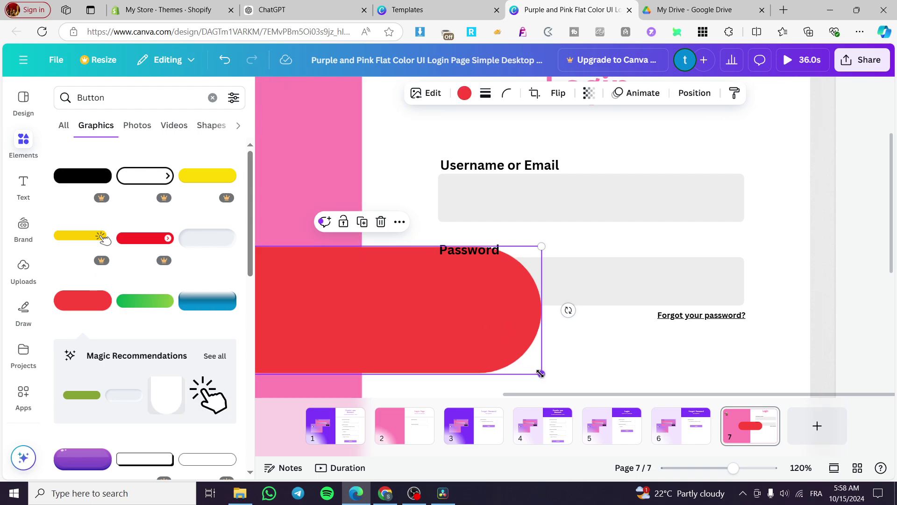
Step: Shrink the red button and place it below the password field, clear of the "Forgot your password?" text
drag(541, 373, 374, 315)
drag(327, 295, 675, 357)
scroll(672, 356, down, 1)
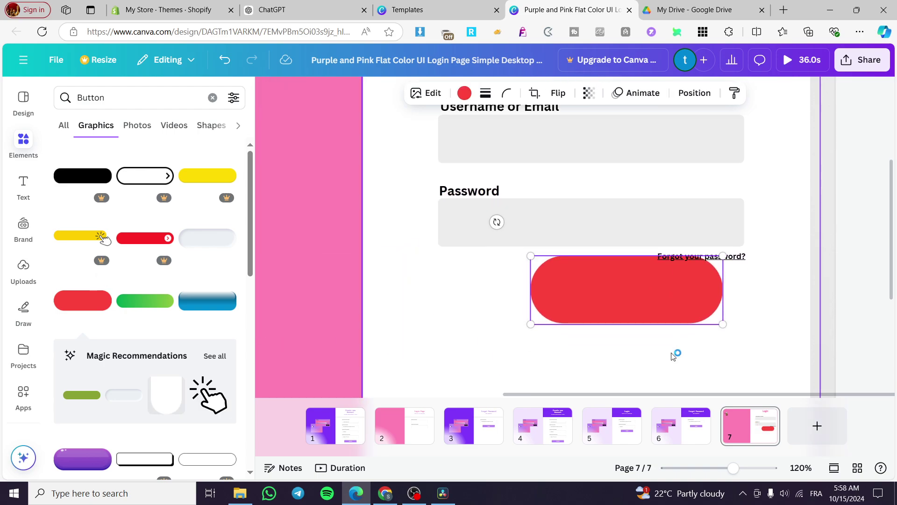
drag(723, 266, 638, 236)
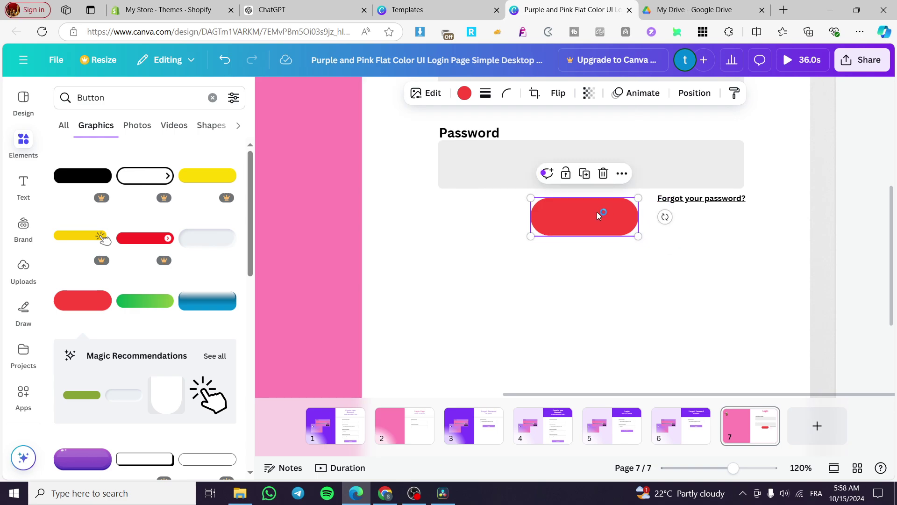
drag(599, 215, 542, 241)
click(588, 269)
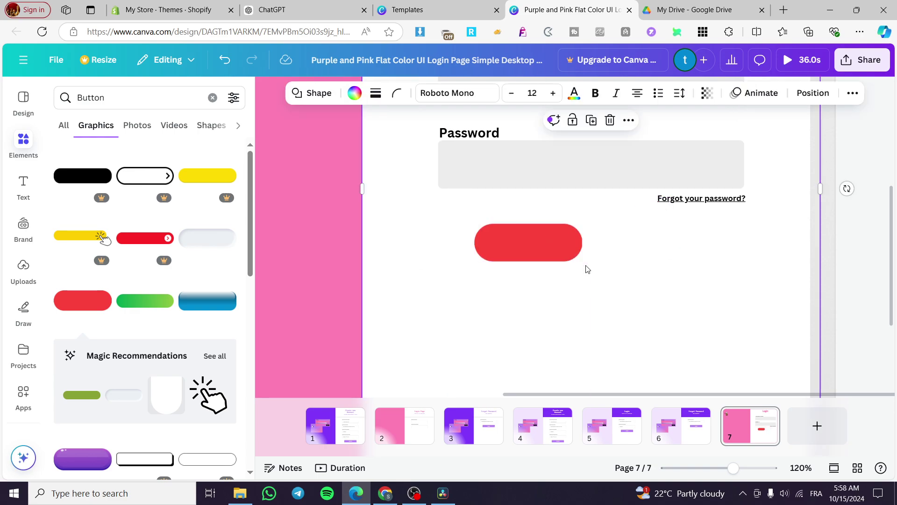
Step: Delete the red button and clear the "Button" element search
click(565, 249)
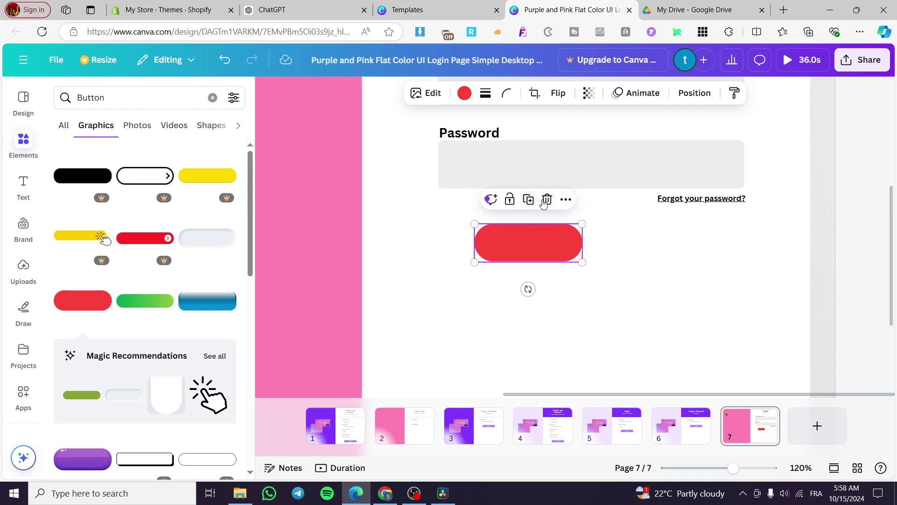
click(546, 199)
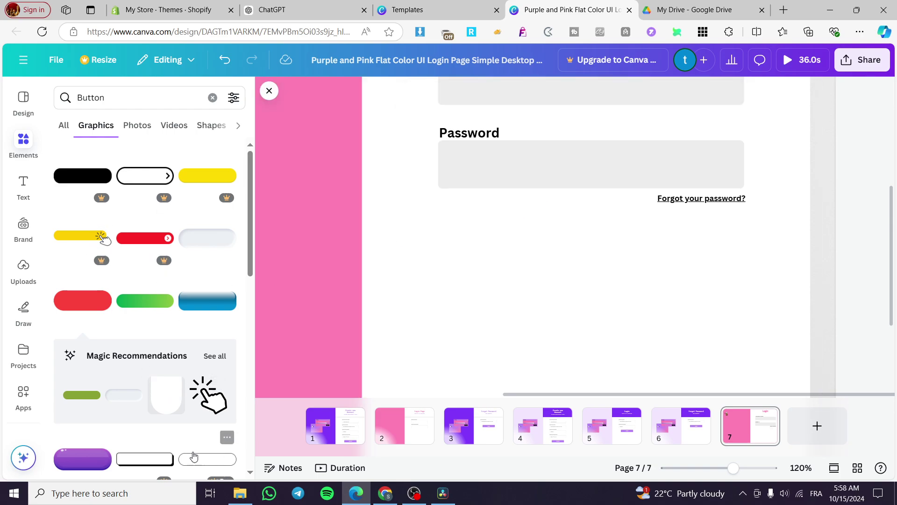
click(28, 146)
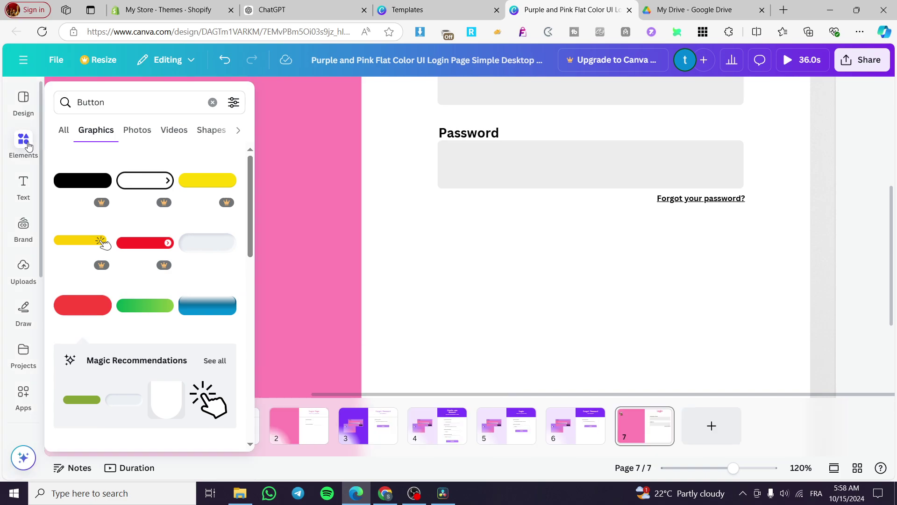
click(24, 145)
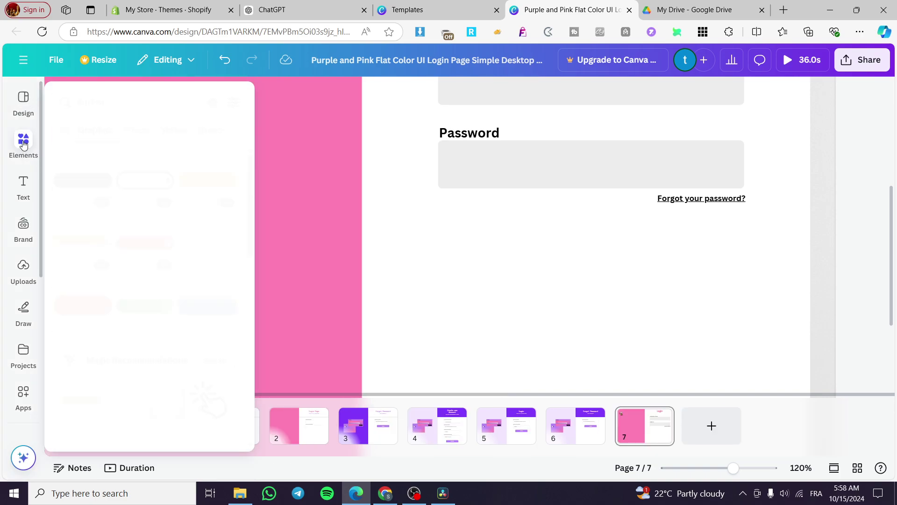
click(210, 103)
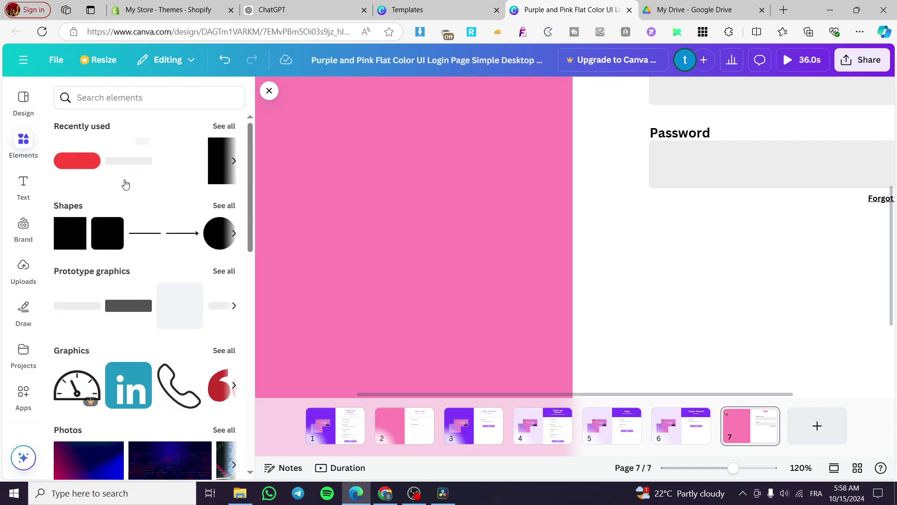
Step: Add a rounded square shape, flatten it into a wide bar and center it below the password field
click(108, 233)
drag(571, 224, 705, 329)
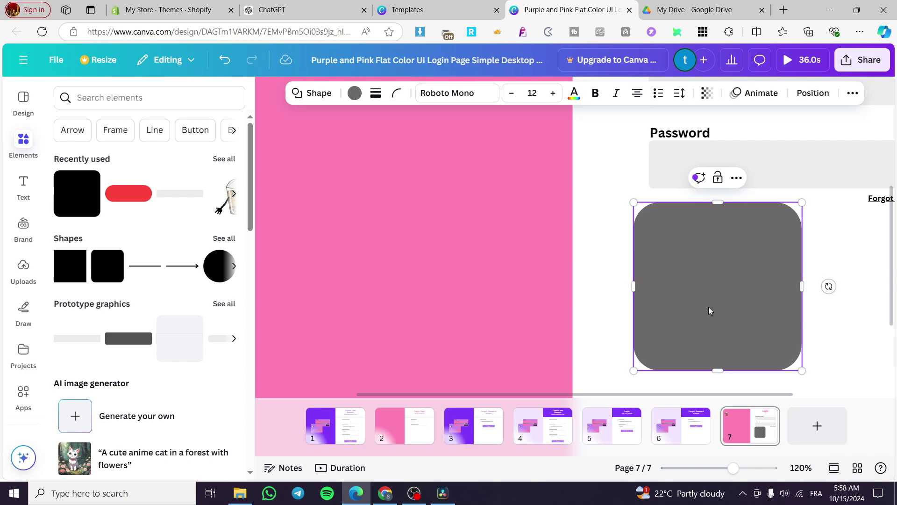
scroll(708, 308, down, 5)
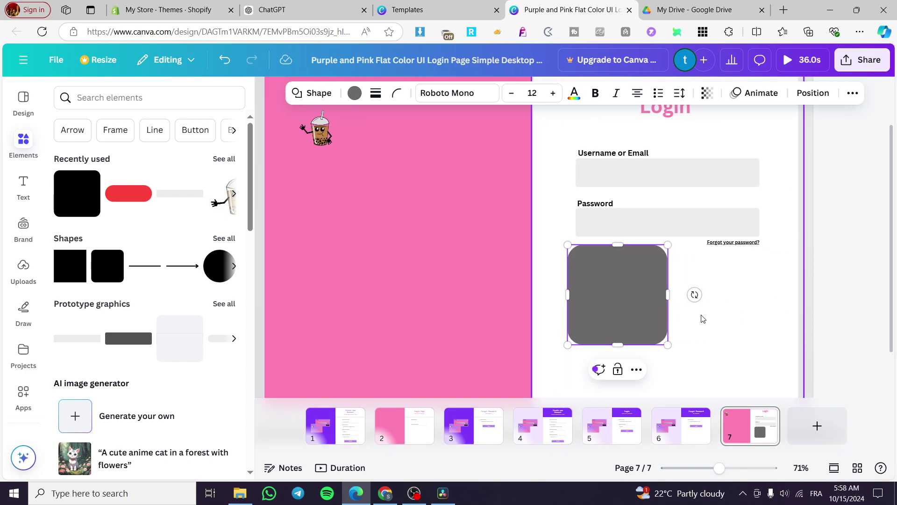
scroll(696, 317, down, 2)
drag(561, 341, 645, 265)
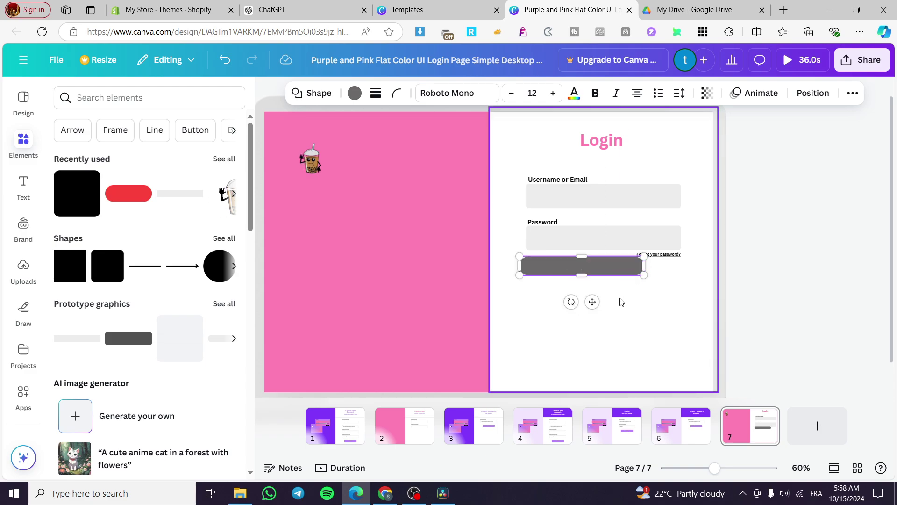
drag(592, 302, 616, 316)
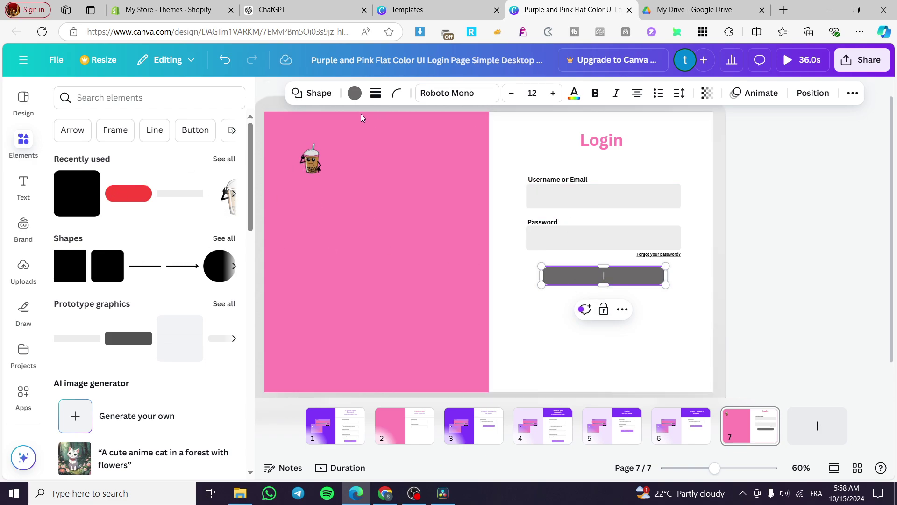
Step: Fill the rounded bar with the document's pink and narrow it from both sides, keeping it centered below the password field
click(355, 92)
click(192, 217)
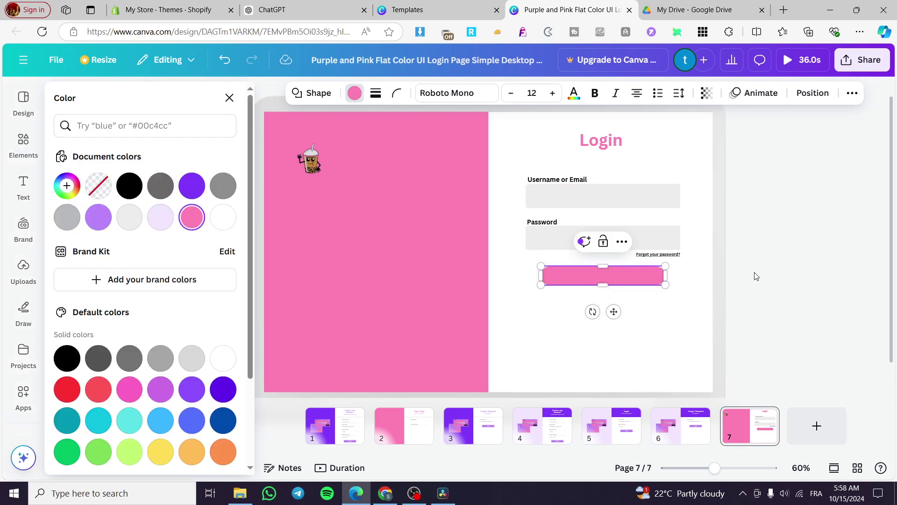
click(768, 272)
click(625, 280)
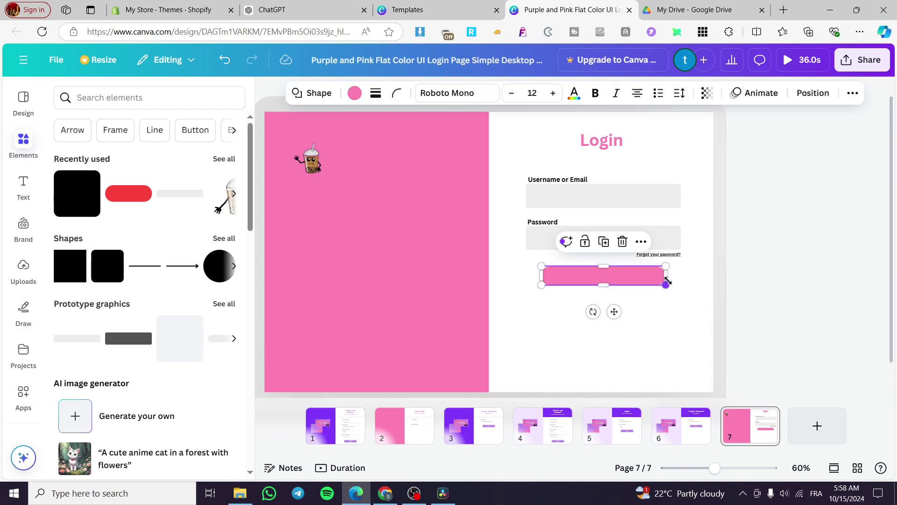
drag(668, 280, 634, 275)
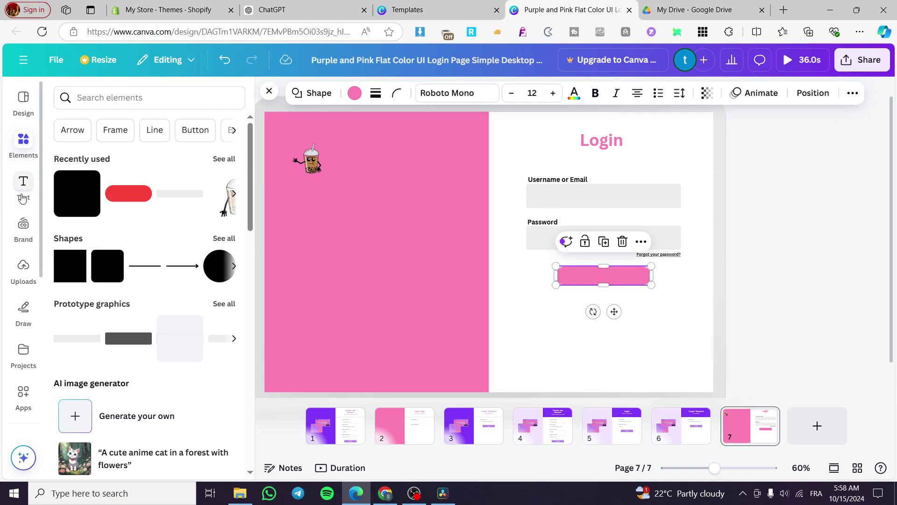
Step: Add a heading text box reading "Log In"
click(22, 198)
click(119, 265)
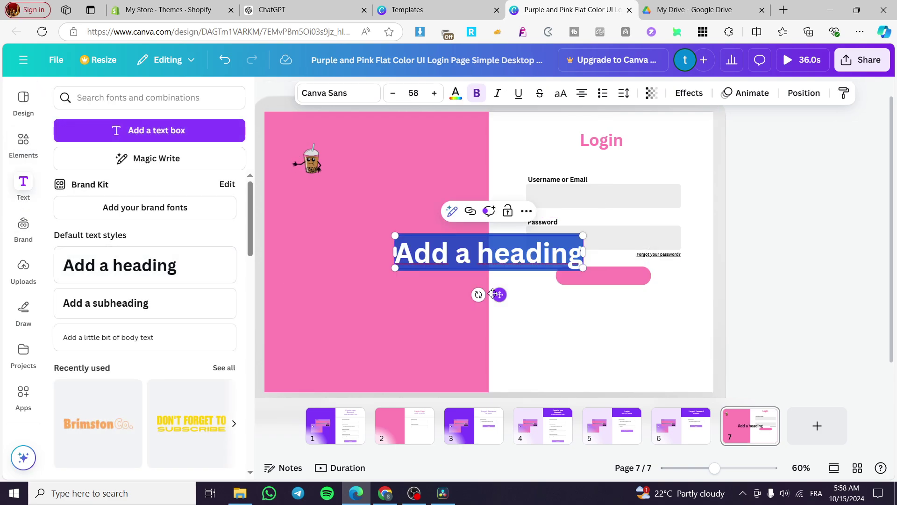
text(Log)
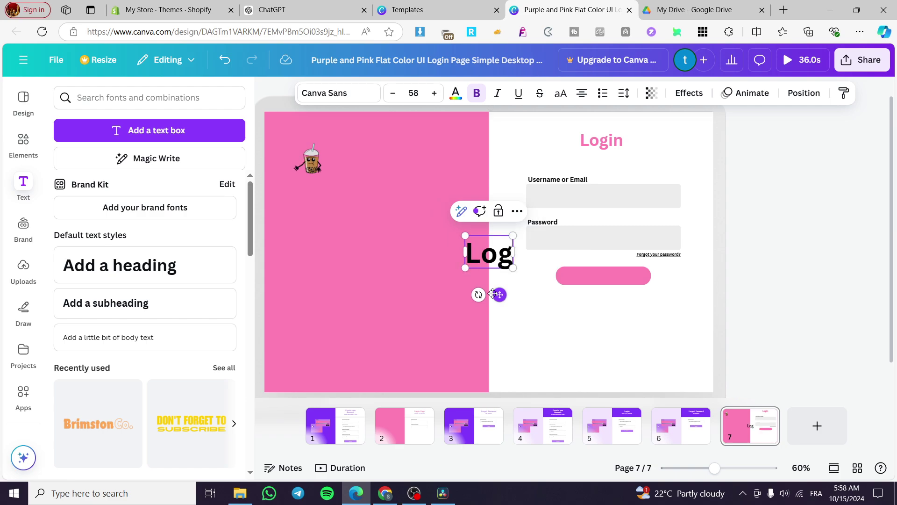
text( In)
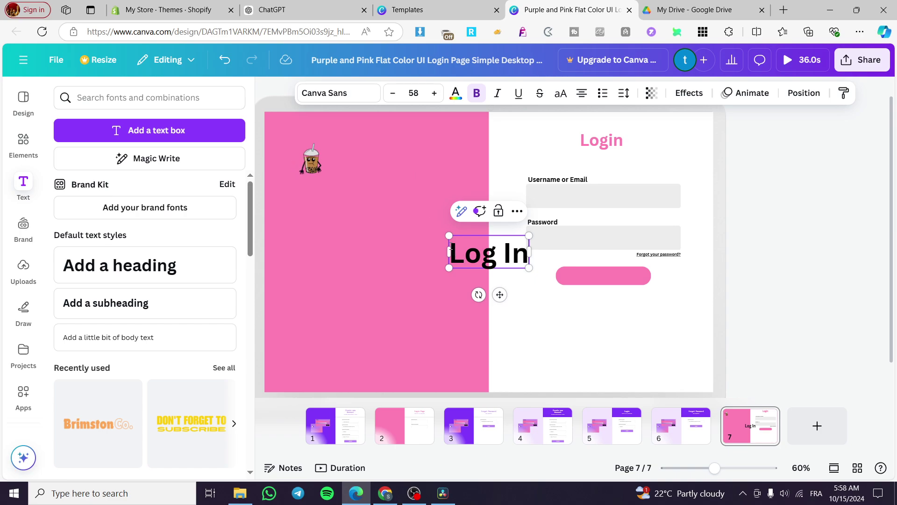
Step: Set the "Log In" text color to white
drag(451, 251, 530, 255)
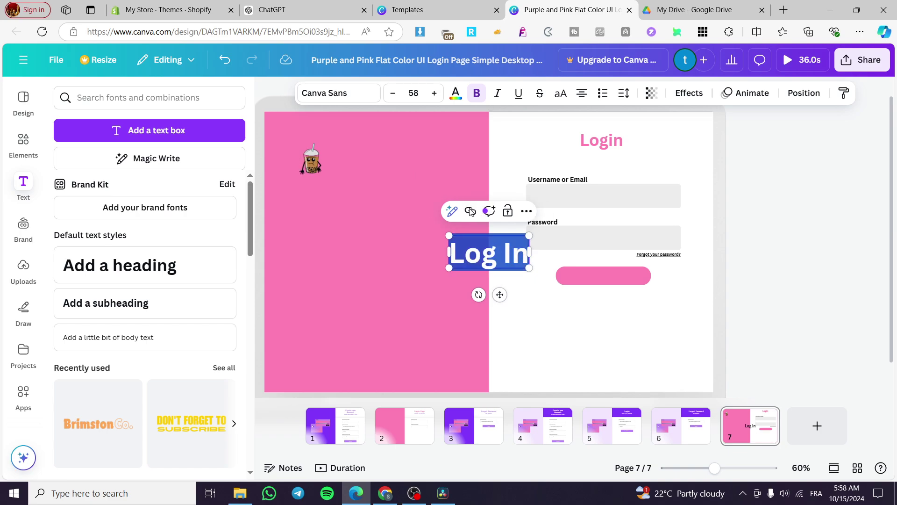
click(455, 93)
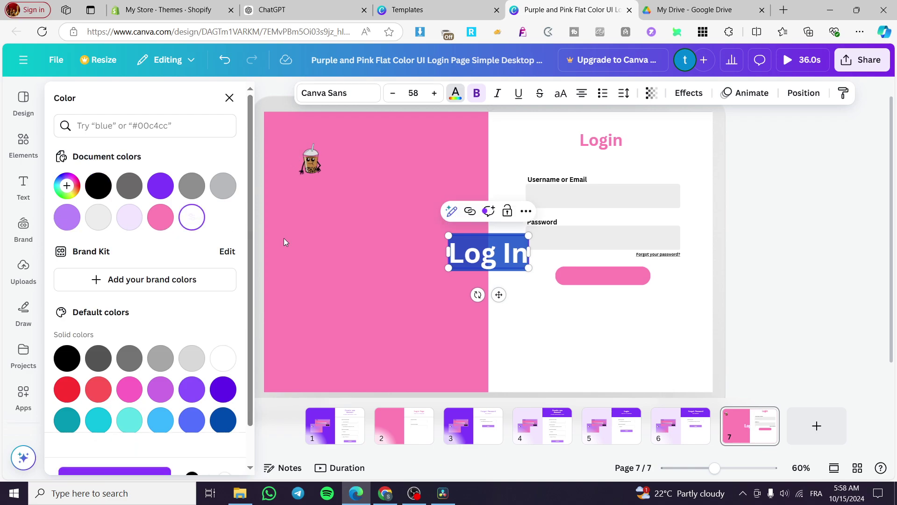
key(Escape)
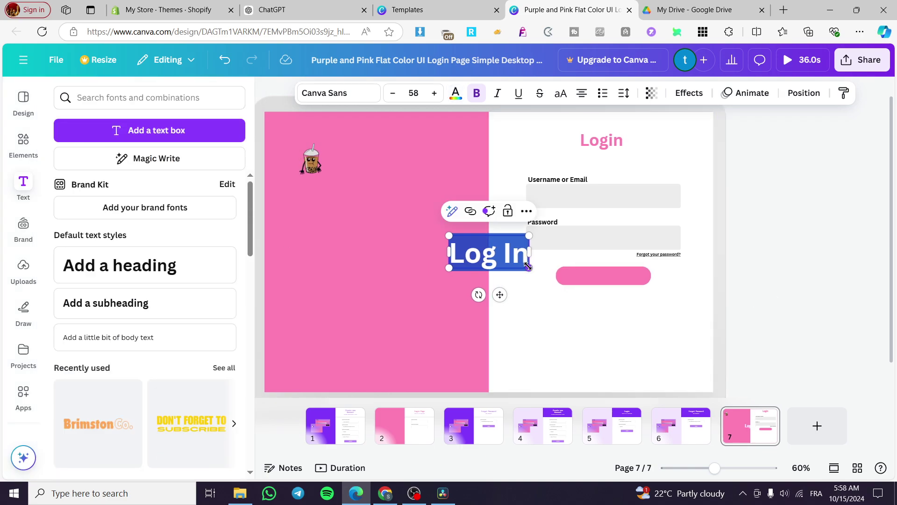
Step: Shrink the "Log In" text to about size 21.4 and center it on the pink button
drag(528, 266, 617, 311)
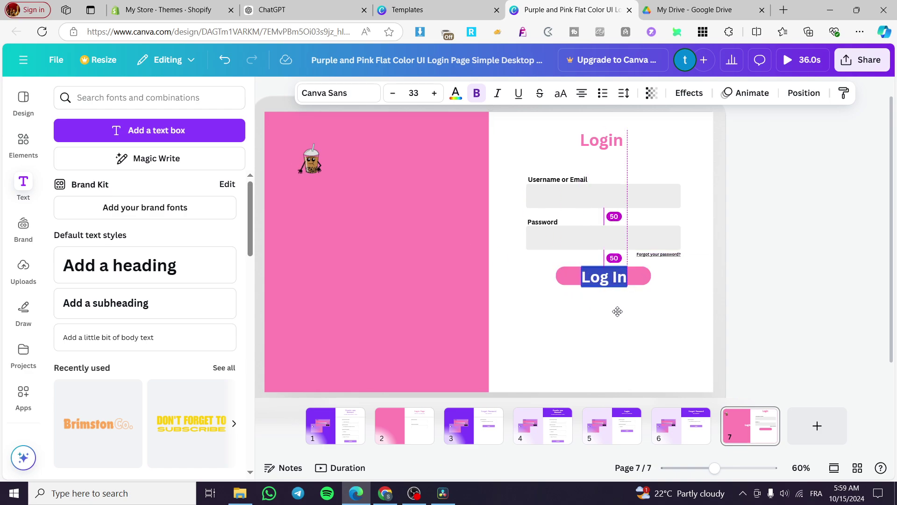
drag(580, 268, 594, 276)
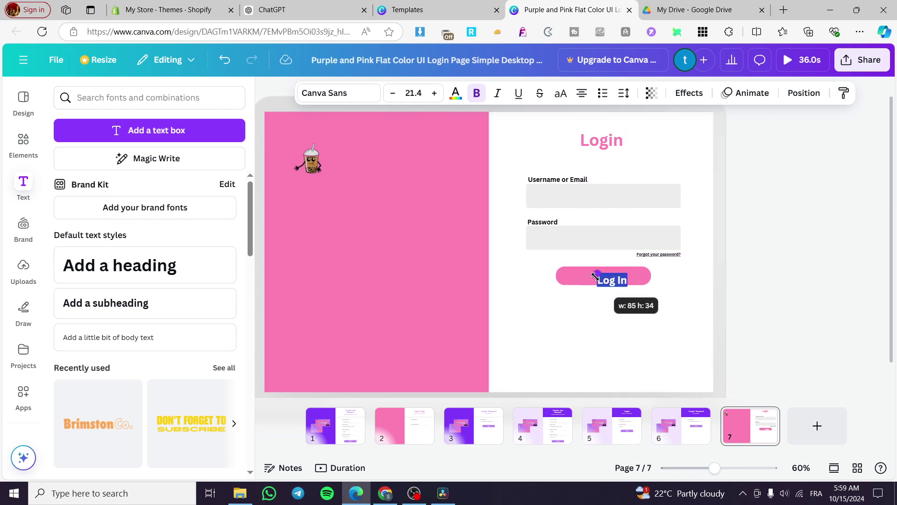
drag(623, 311, 615, 307)
click(774, 313)
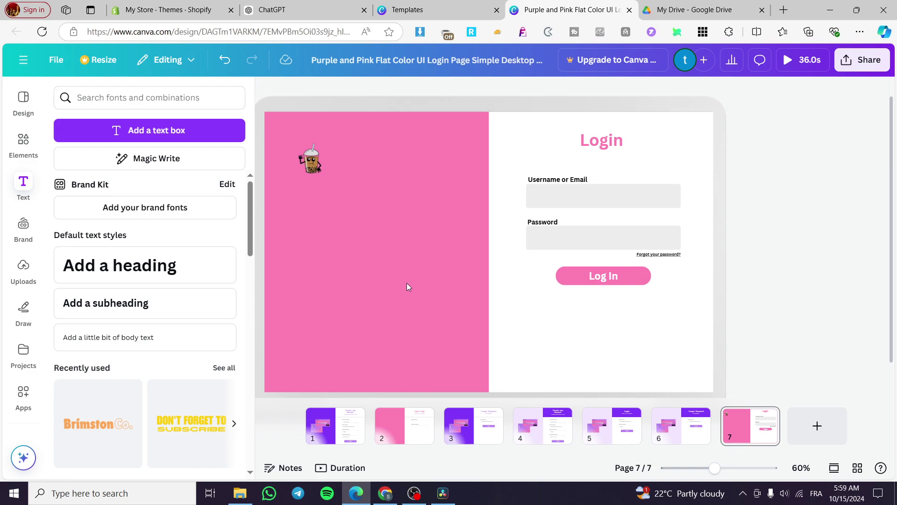
Step: Add the recently used graphic of two women shopping, enlarge it slightly and center it on the pink panel
click(345, 239)
click(24, 141)
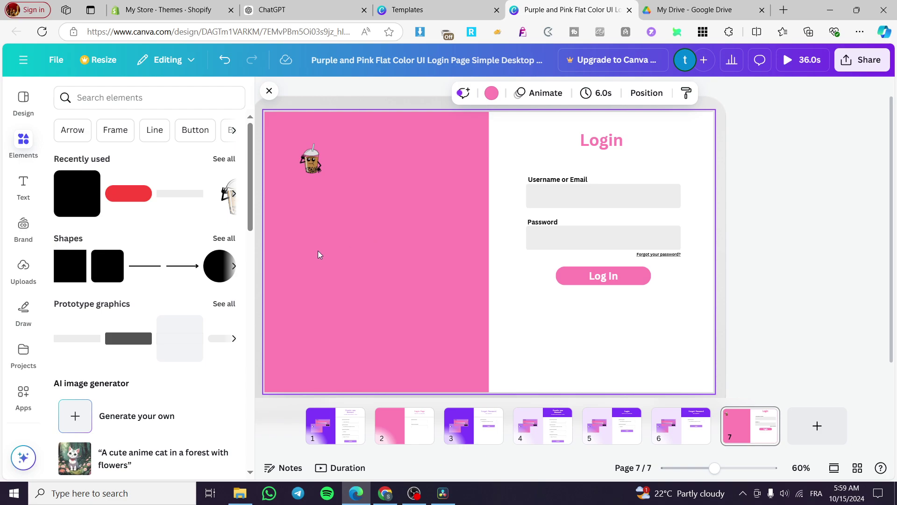
click(232, 193)
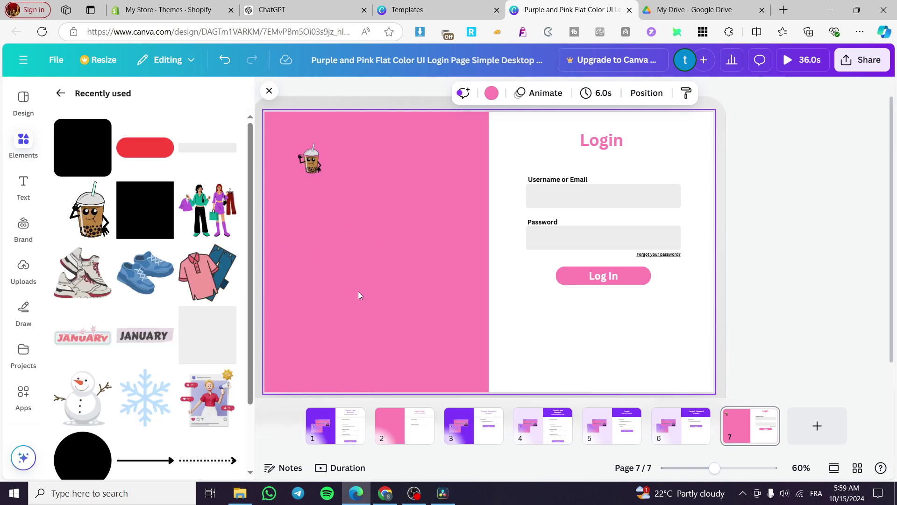
click(211, 211)
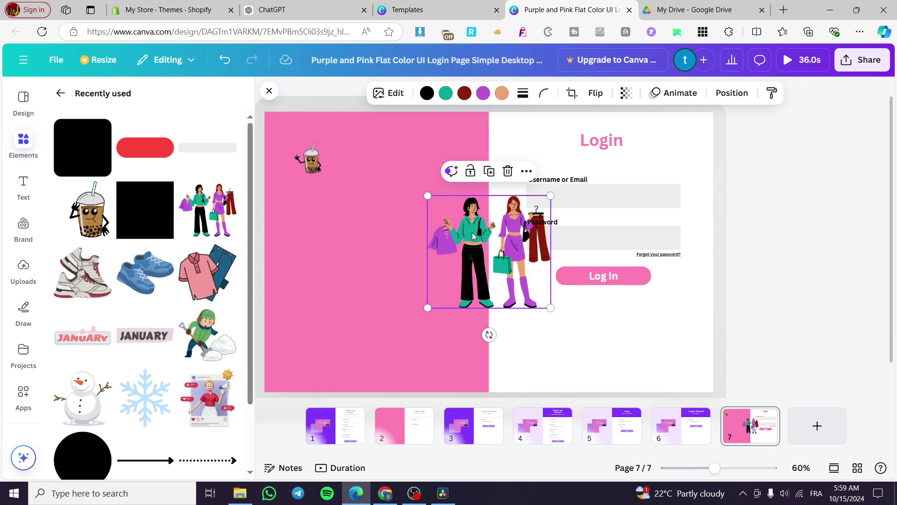
drag(473, 236, 369, 222)
drag(446, 292, 460, 306)
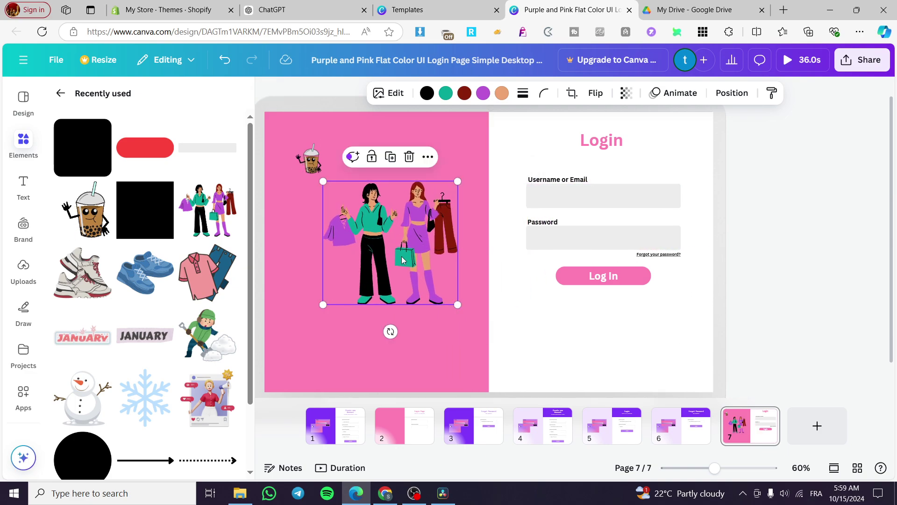
drag(388, 243, 376, 249)
click(858, 96)
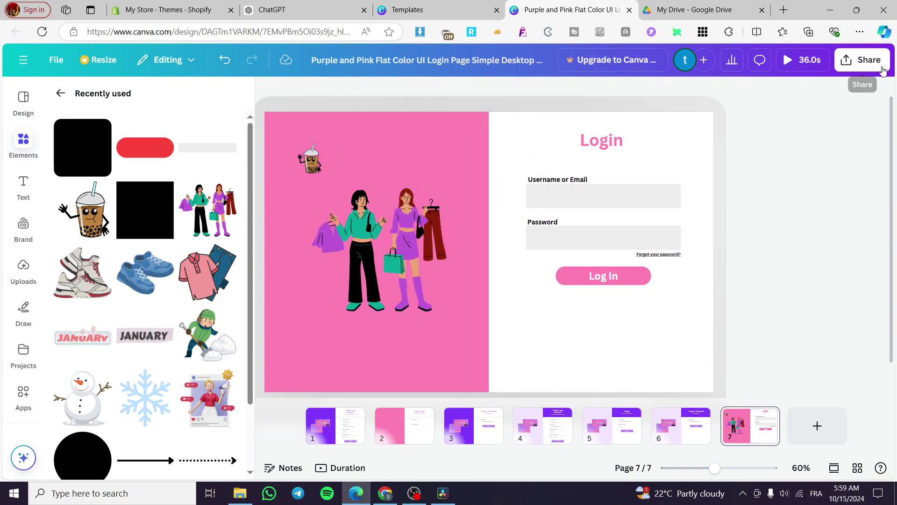
Step: Examine the file types available for downloading the design, then close the download settings
click(862, 59)
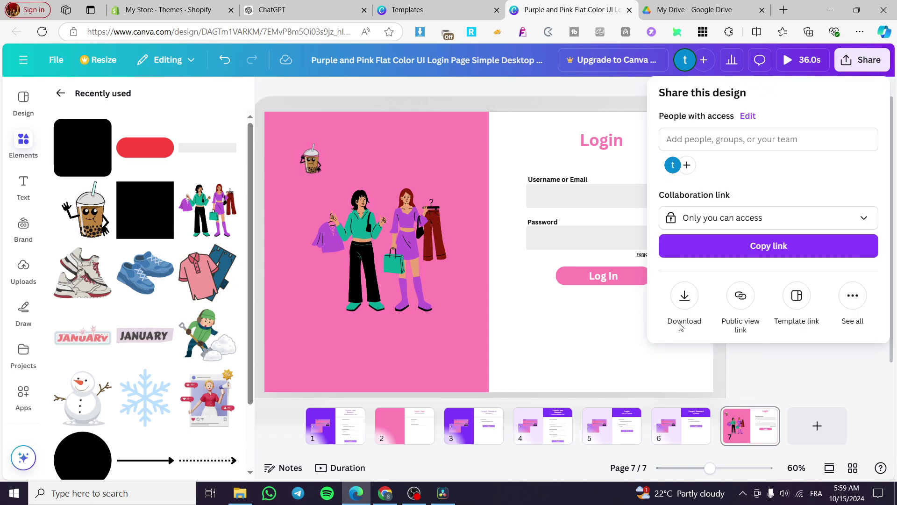
click(684, 295)
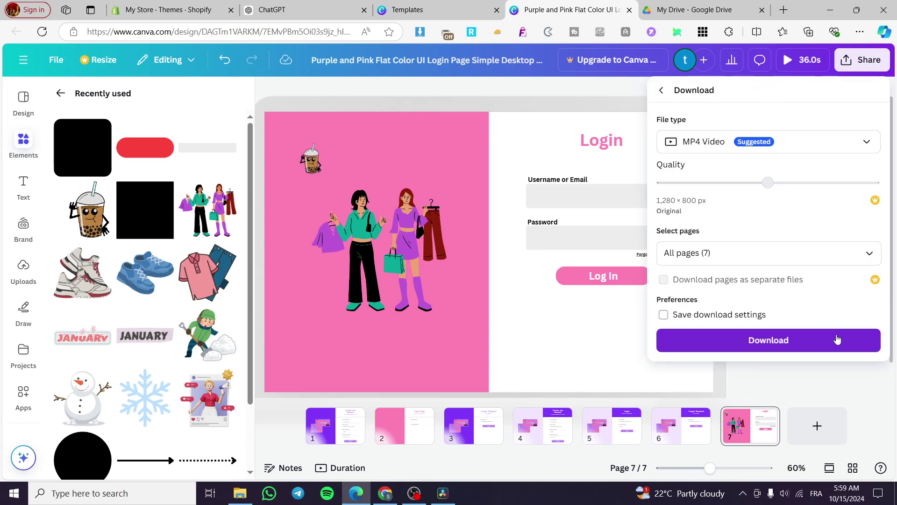
click(865, 141)
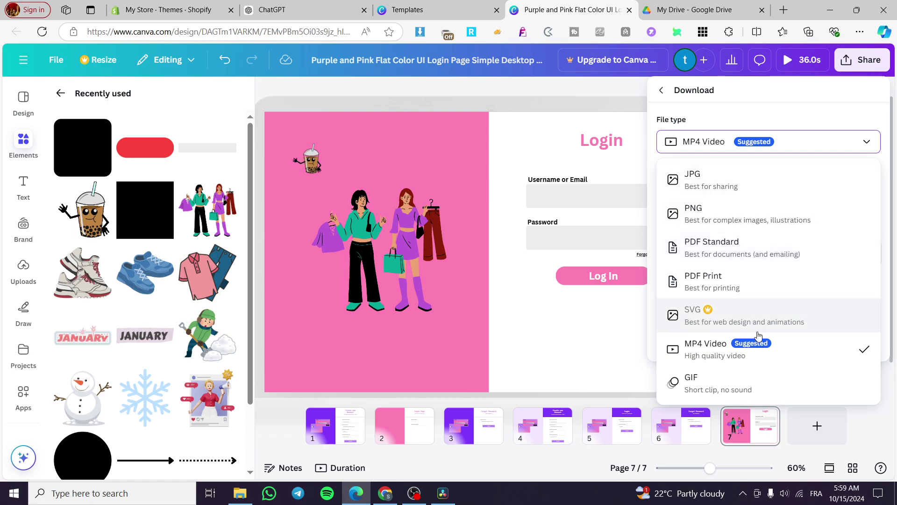
key(Escape)
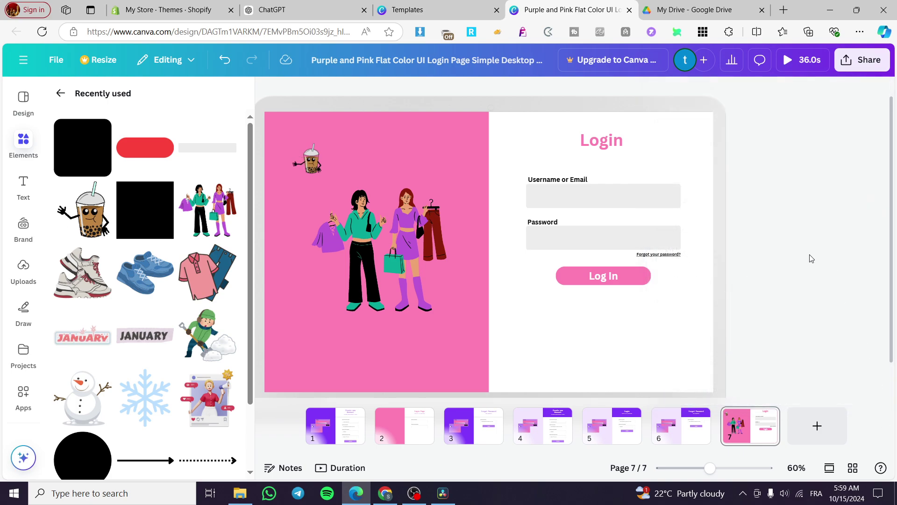